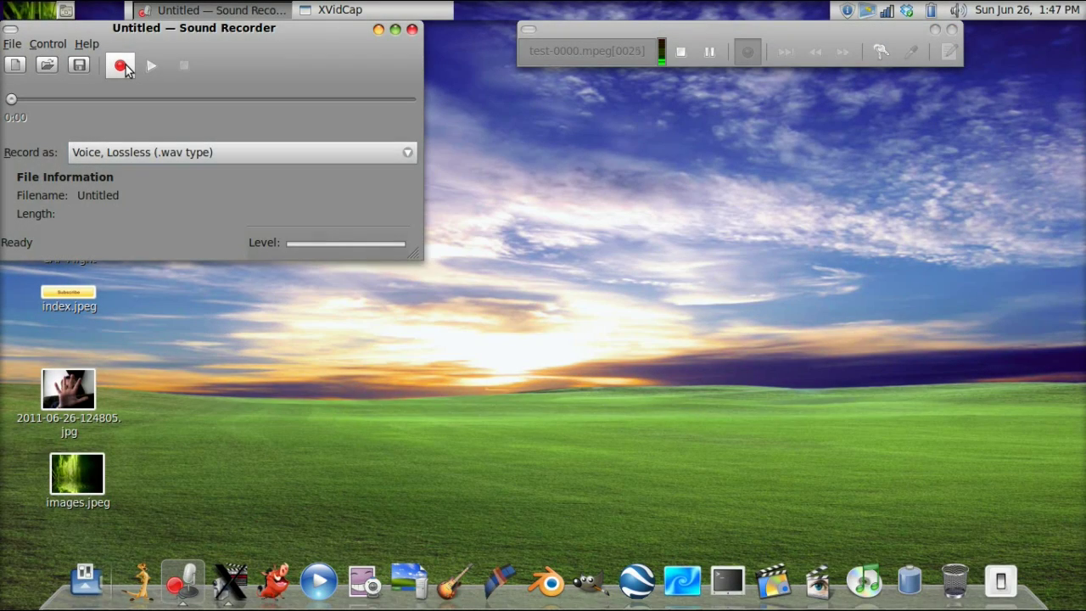
Start a voice recording in Sound Recorder, hide the capture toolbar and recorder, and launch Firefox
{"action": "left_click", "coordinate": [121, 66]}
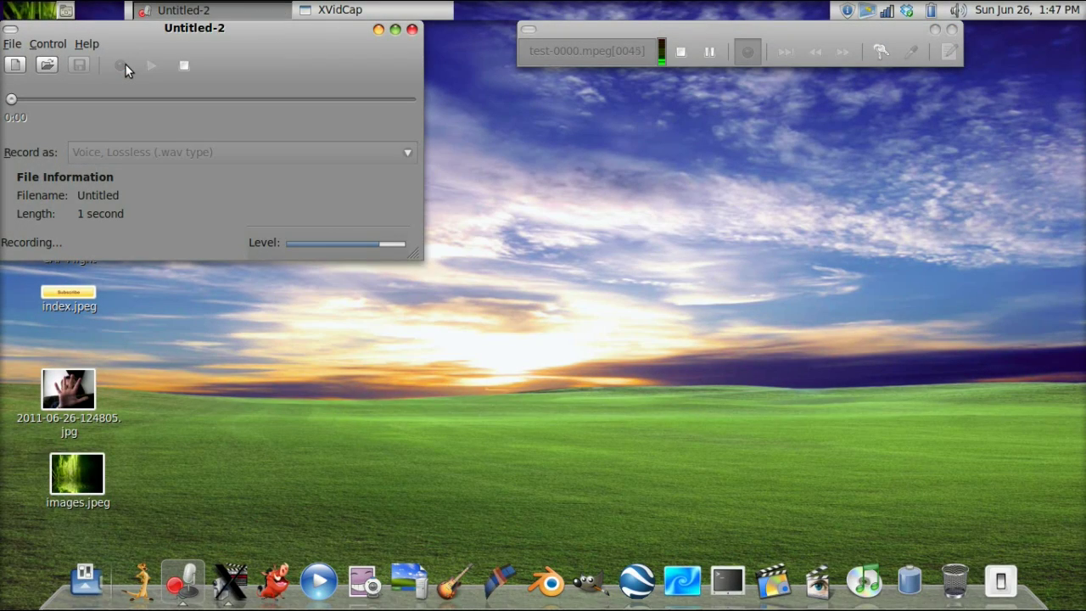
{"action": "left_click", "coordinate": [933, 32]}
{"action": "left_click", "coordinate": [379, 31]}
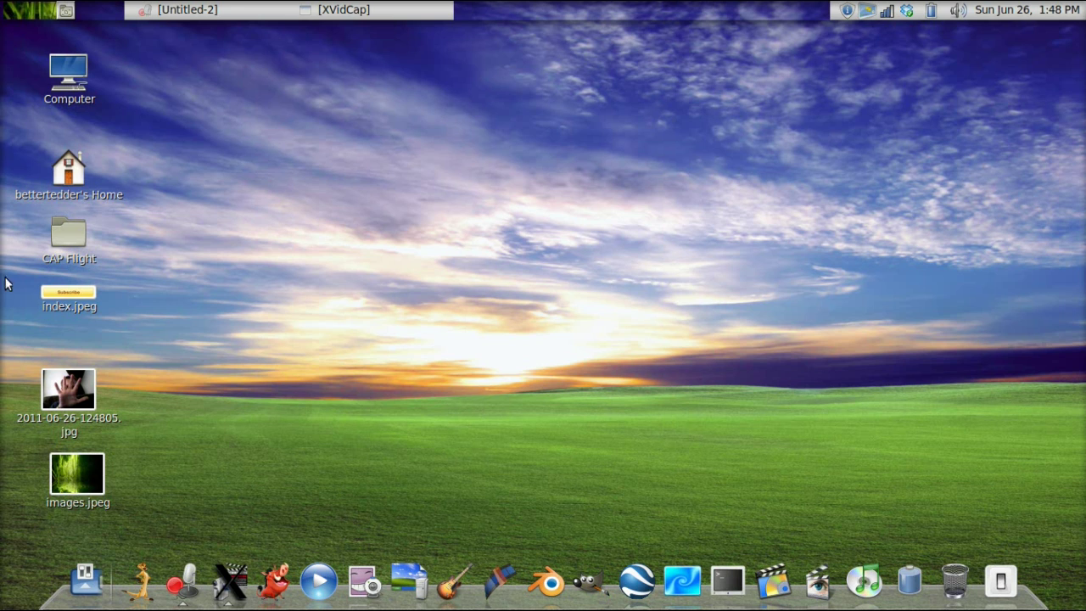
{"action": "left_click", "coordinate": [143, 583]}
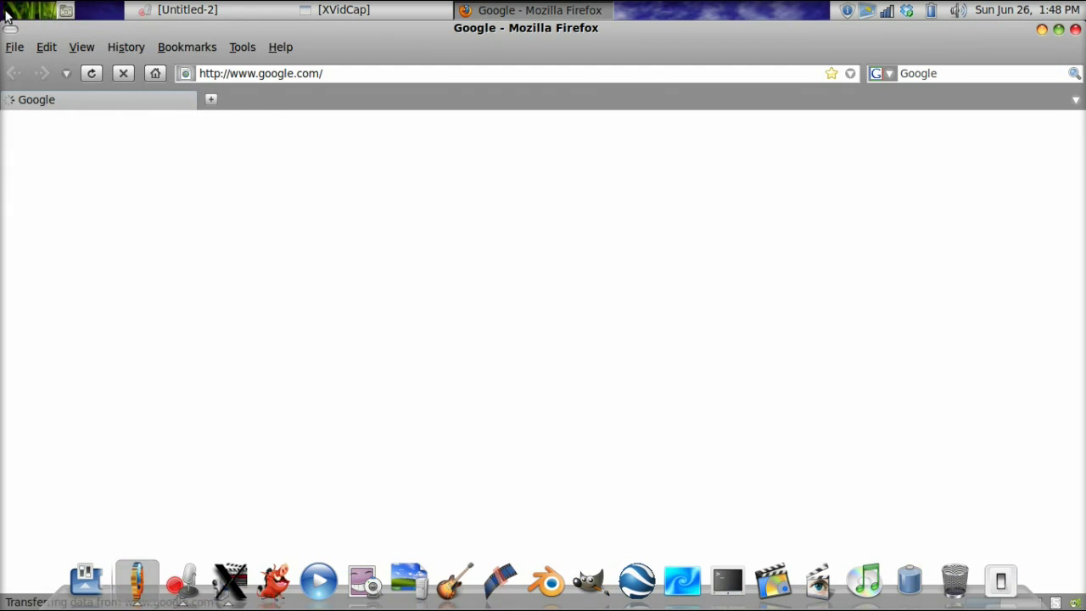
Search Google Images for 'orange'
{"action": "left_click", "coordinate": [55, 124]}
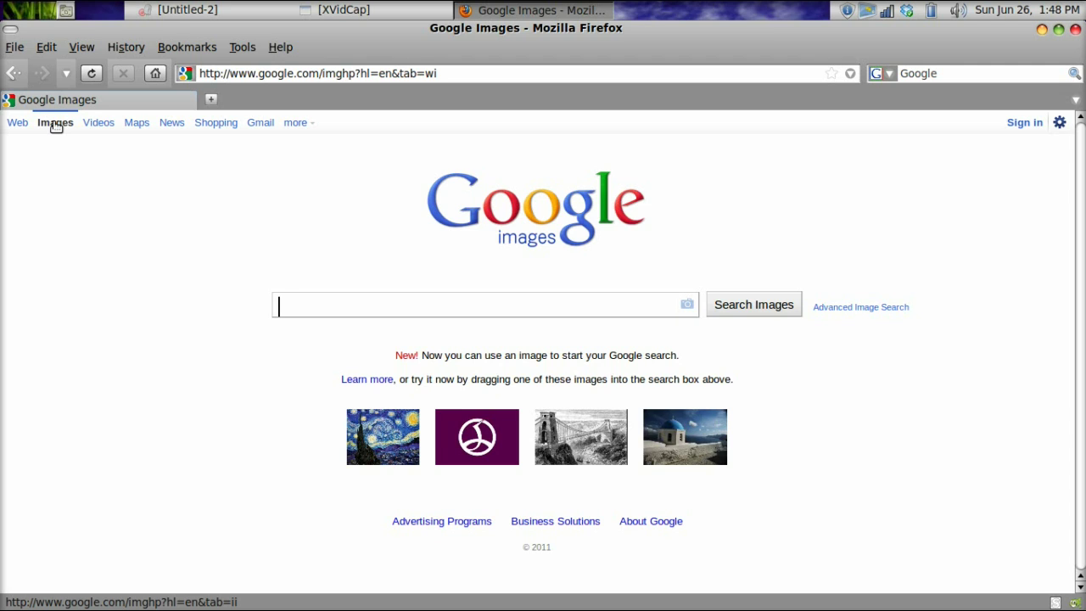
{"action": "type", "text": "or"}
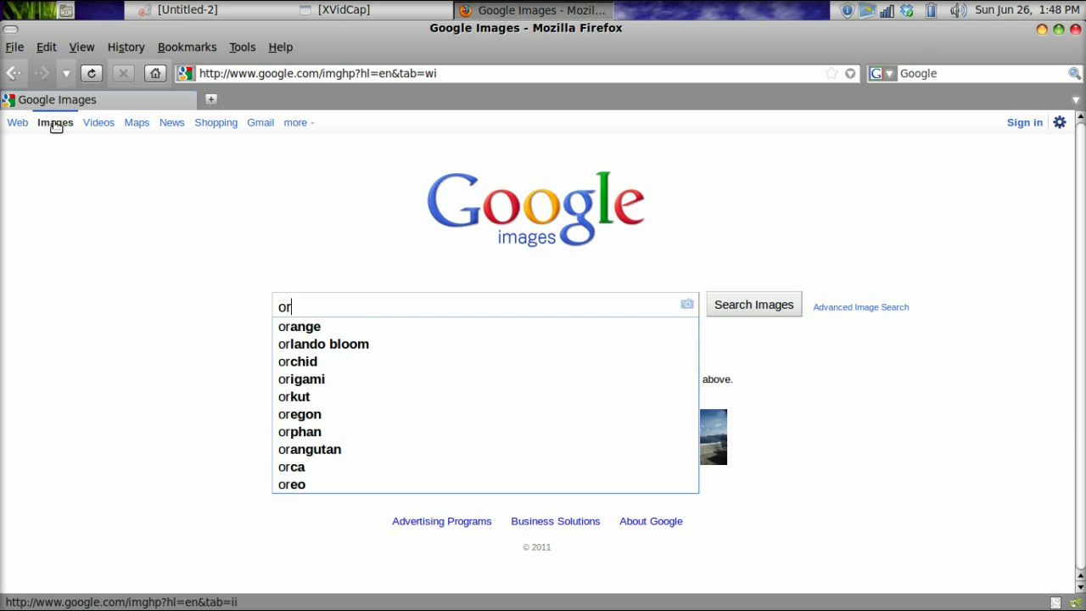
{"action": "key", "text": "Down"}
{"action": "key", "text": "Return"}
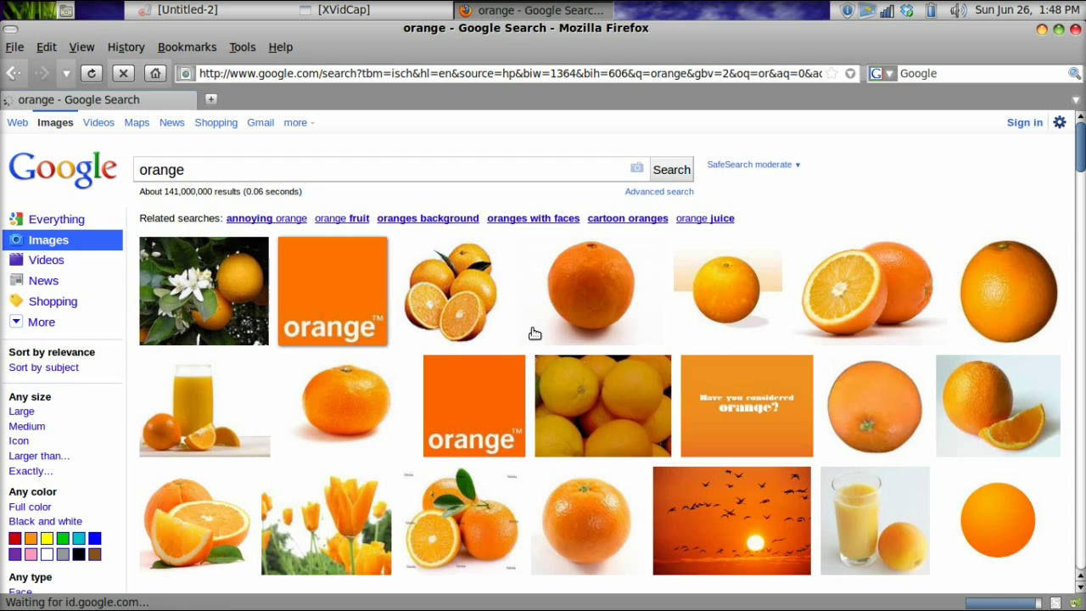
Save the plain orange picture to the Desktop as images.jpeg, replacing the existing file
{"action": "right_click", "coordinate": [725, 290]}
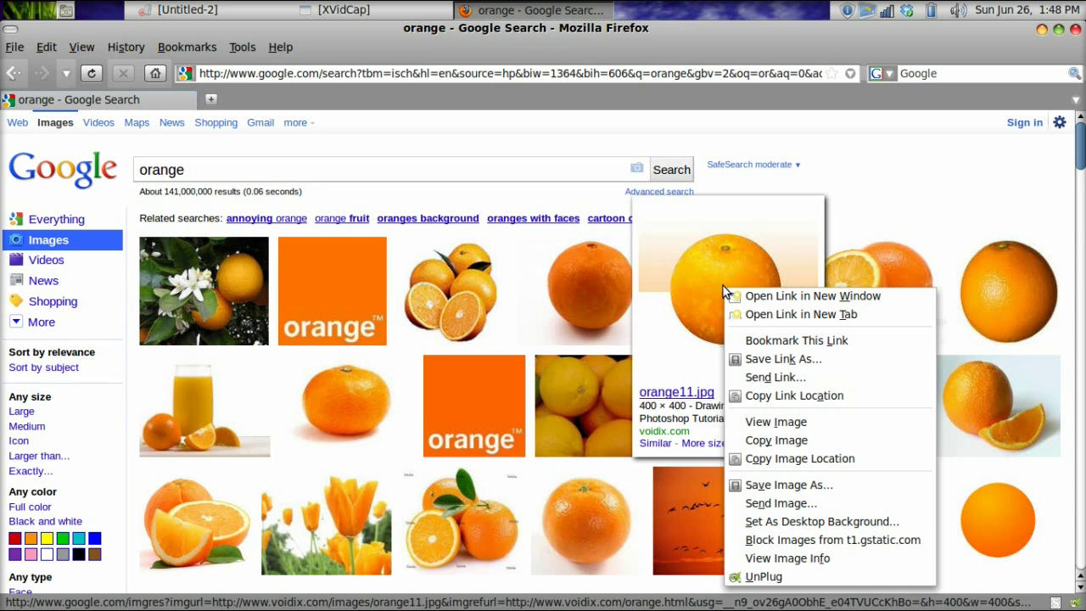
{"action": "left_click", "coordinate": [797, 489]}
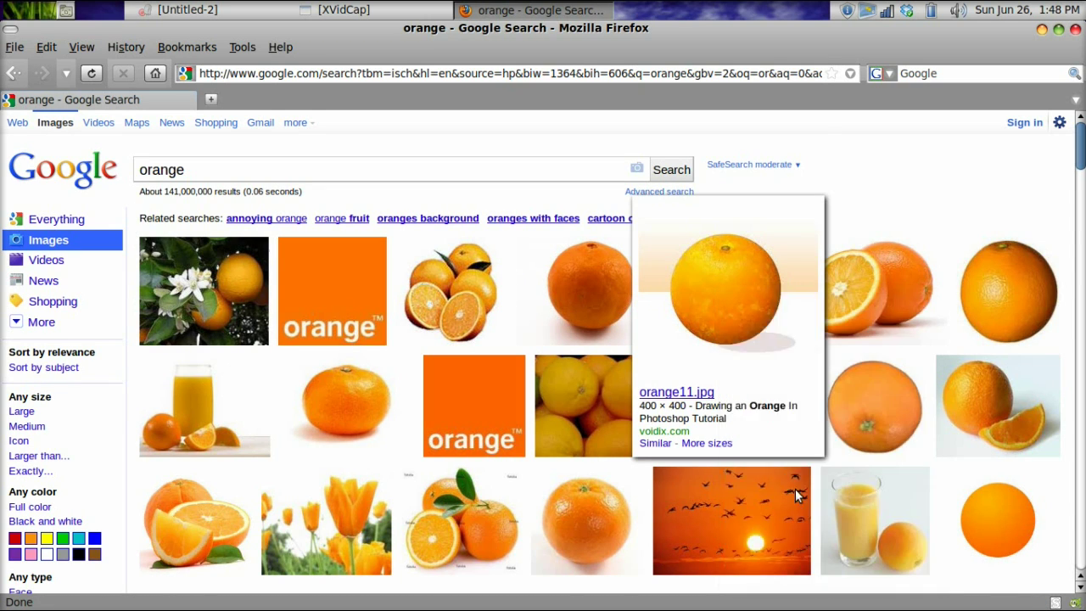
{"action": "mouse_move", "coordinate": [758, 564]}
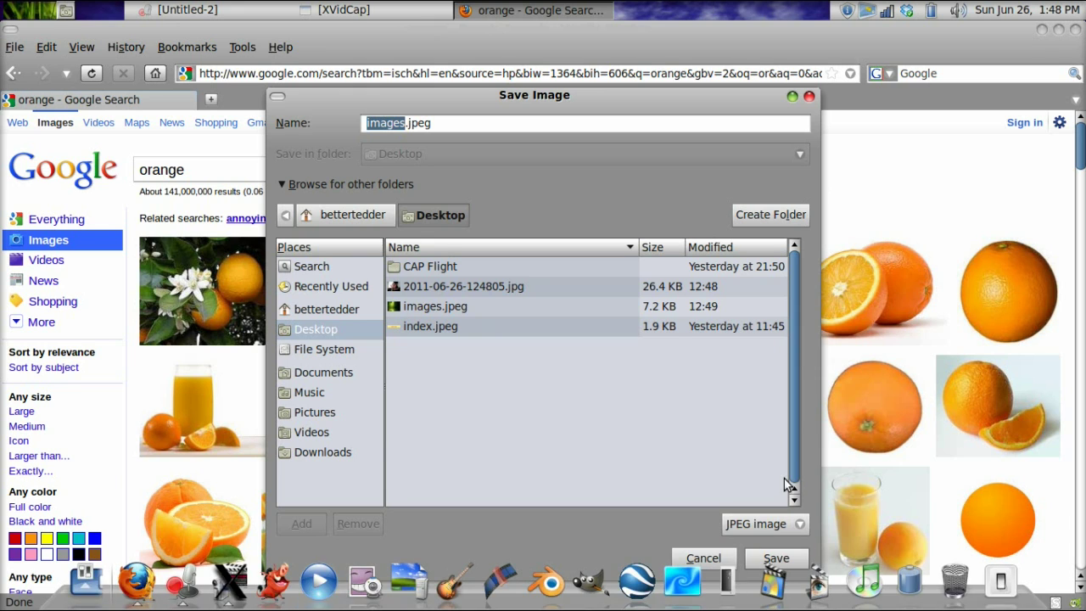
{"action": "left_click", "coordinate": [768, 559]}
{"action": "left_click", "coordinate": [676, 404]}
{"action": "key", "text": "ctrl+alt+d"}
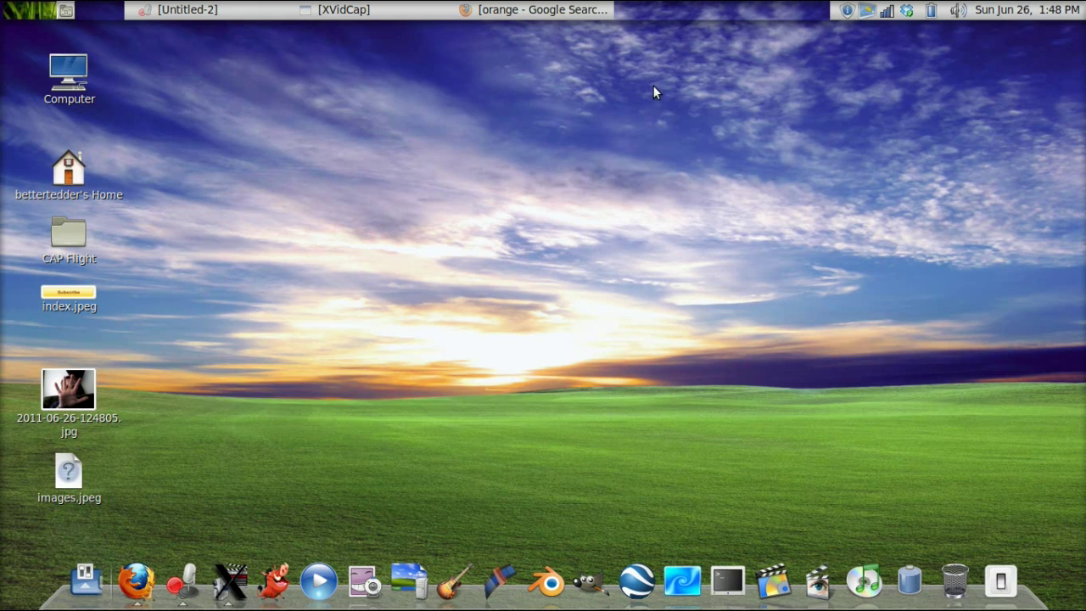
{"action": "left_click", "coordinate": [501, 581]}
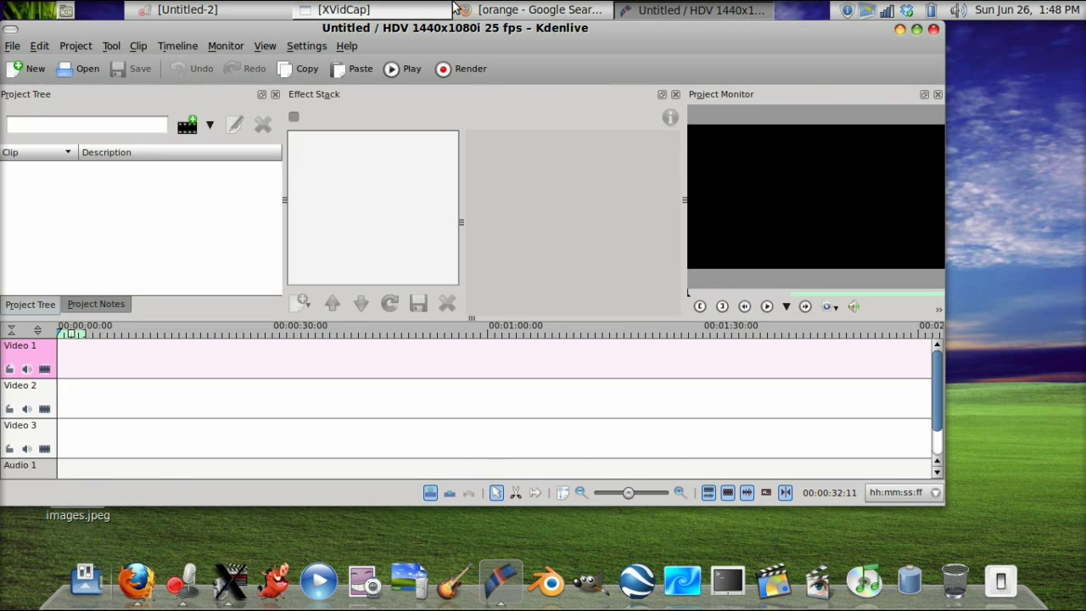
Replace the Google Images search with 'wallpaer' and run it
{"action": "left_click_drag", "start_coordinate": [442, 40], "coordinate": [558, 39]}
{"action": "left_click", "coordinate": [530, 9]}
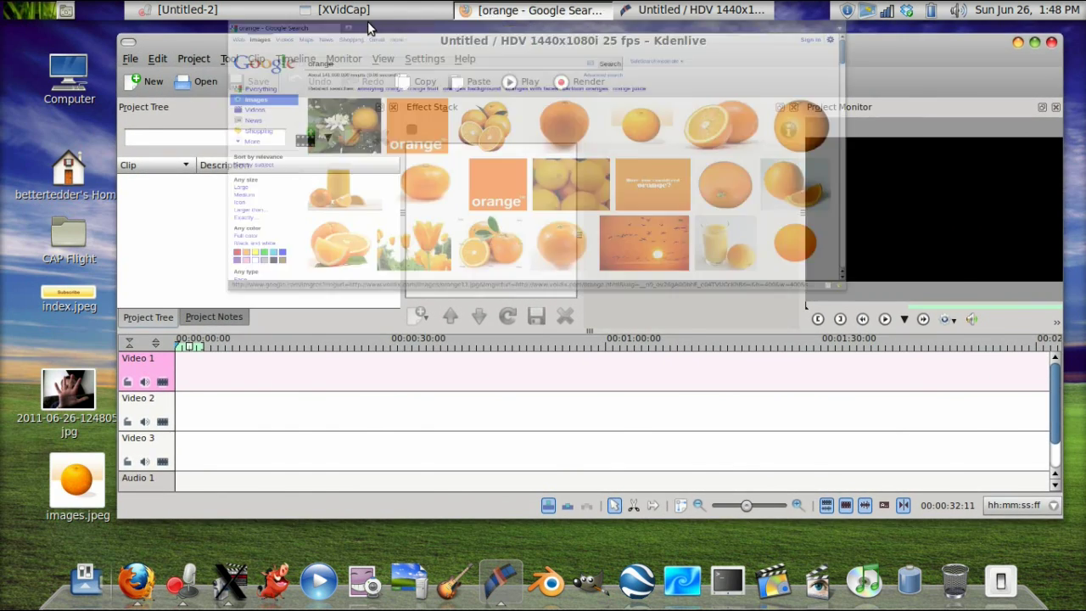
{"action": "key", "text": "ctrl+a"}
{"action": "key", "text": "BackSpace"}
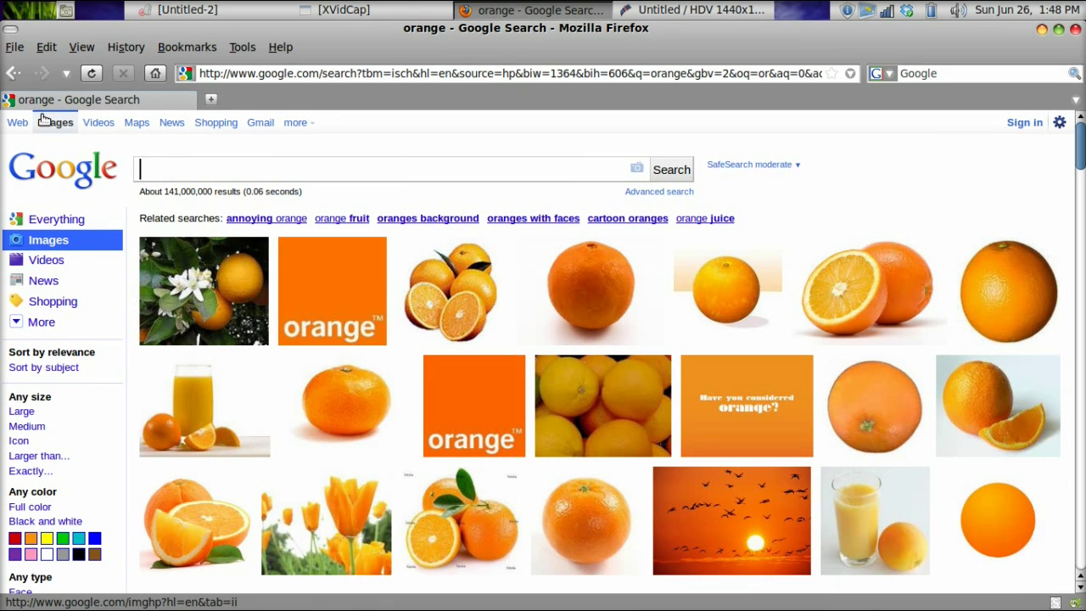
{"action": "type", "text": "wallpaer"}
{"action": "key", "text": "Return"}
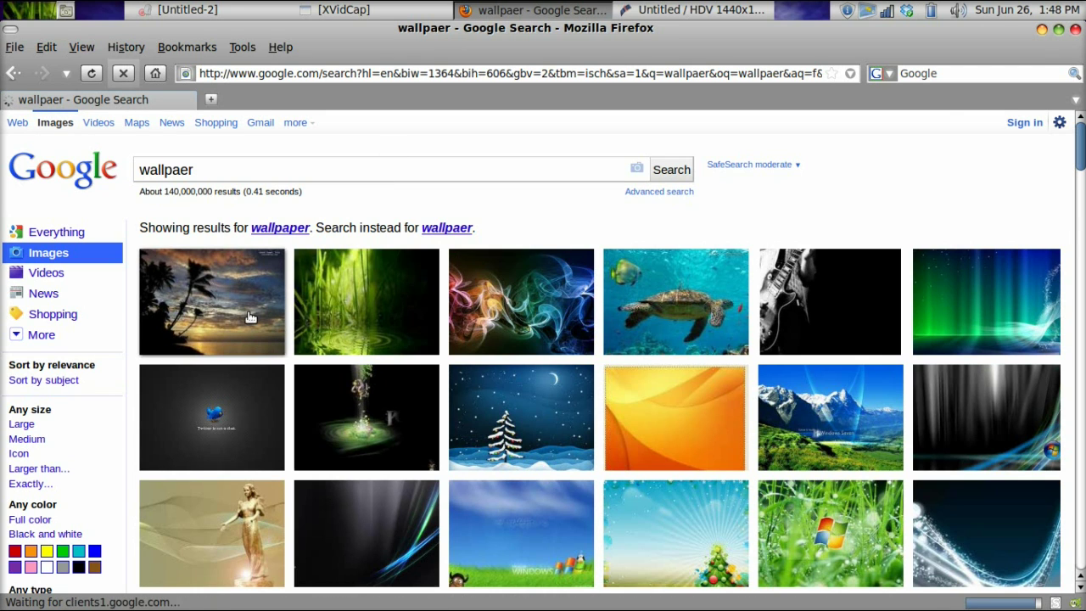
Save the palm-tree sunset picture to the Desktop as index.jpeg, replacing the existing file
{"action": "right_click", "coordinate": [242, 312]}
{"action": "left_click", "coordinate": [303, 515]}
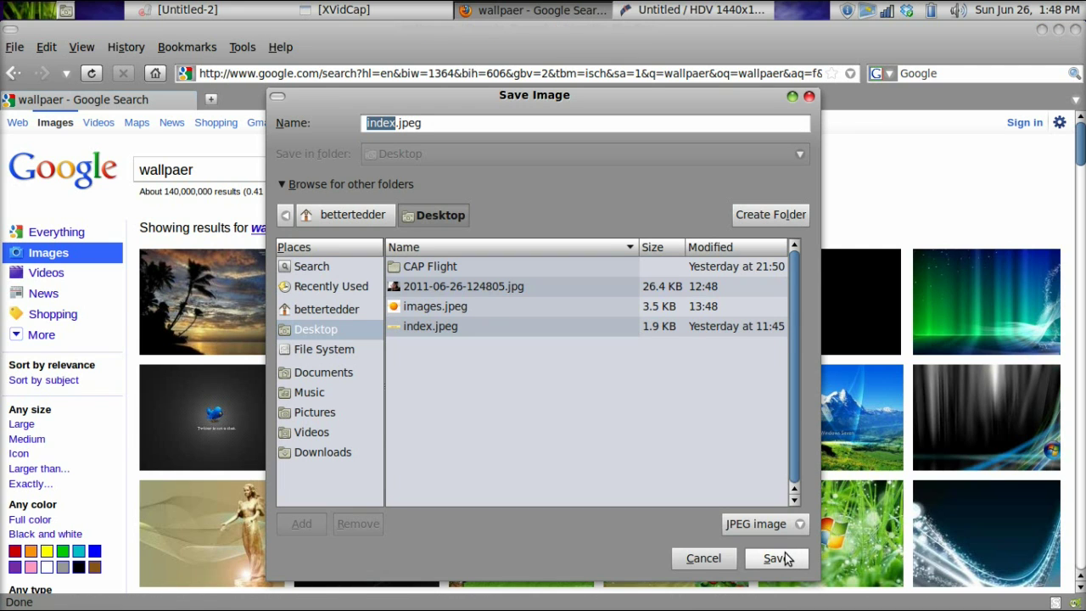
{"action": "left_click", "coordinate": [776, 557]}
{"action": "left_click", "coordinate": [698, 403]}
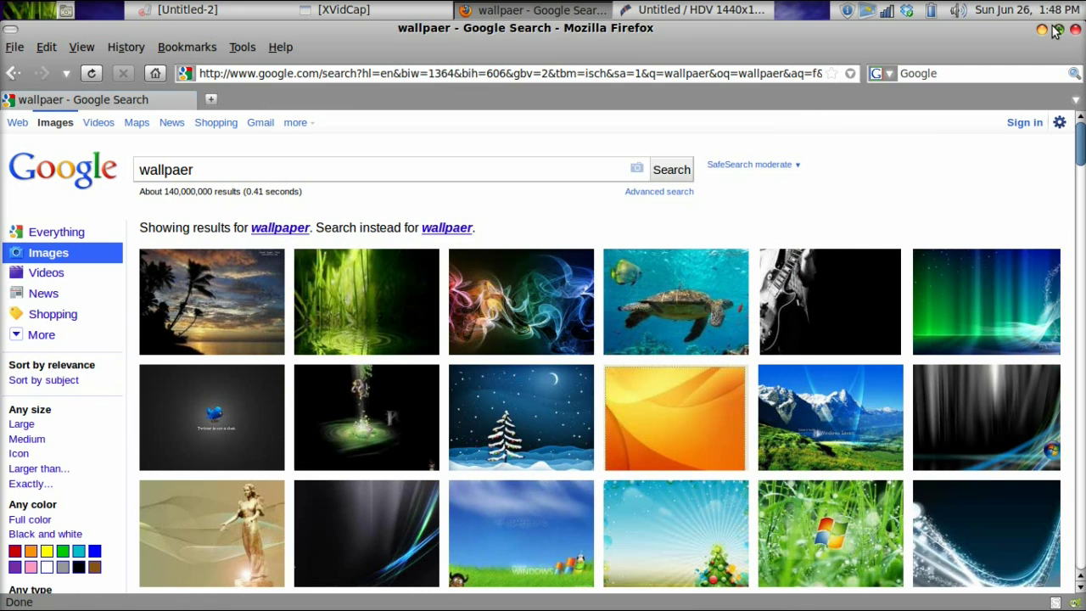
{"action": "left_click", "coordinate": [1055, 31]}
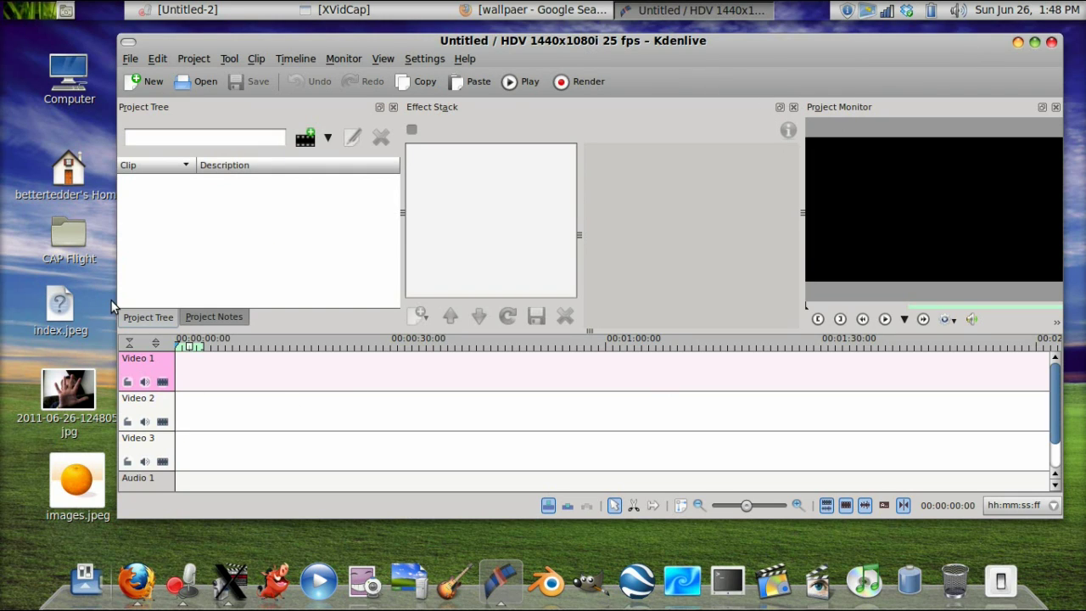
Import index.jpeg and images.jpeg, placing the orange on Video 1 and the sunset on Video 2 at zero
{"action": "left_click_drag", "start_coordinate": [60, 305], "coordinate": [264, 223]}
{"action": "mouse_move", "coordinate": [76, 480]}
{"action": "left_mouse_down"}
{"action": "mouse_move", "coordinate": [246, 258]}
{"action": "mouse_move", "coordinate": [245, 243]}
{"action": "left_mouse_up"}
{"action": "left_click_drag", "start_coordinate": [251, 195], "coordinate": [172, 364]}
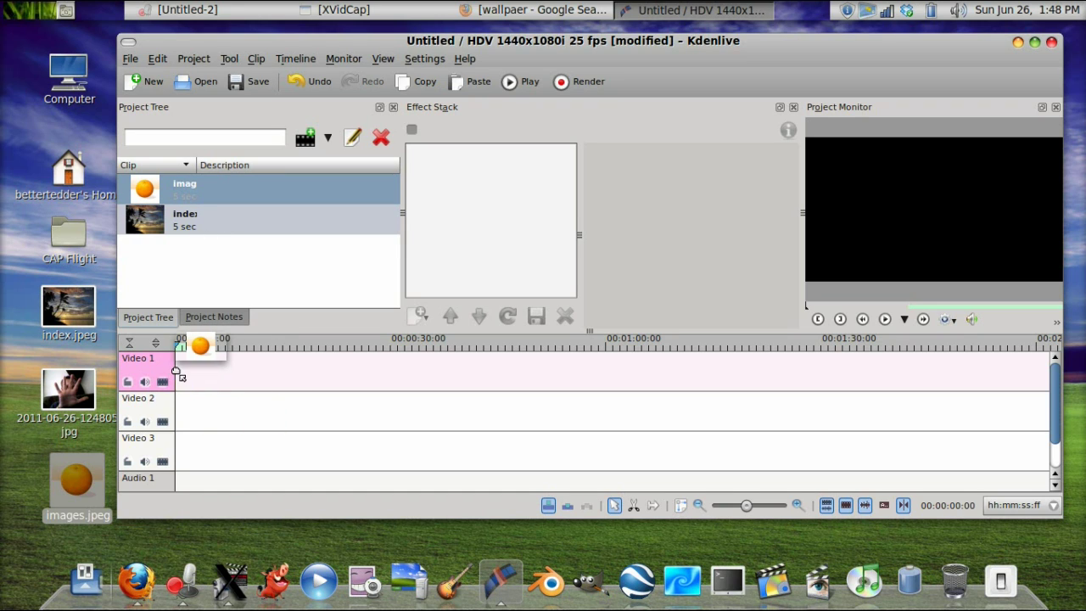
{"action": "left_click_drag", "start_coordinate": [172, 364], "coordinate": [182, 367]}
{"action": "mouse_move", "coordinate": [182, 219]}
{"action": "left_mouse_down"}
{"action": "mouse_move", "coordinate": [197, 289]}
{"action": "mouse_move", "coordinate": [193, 412]}
{"action": "left_mouse_up"}
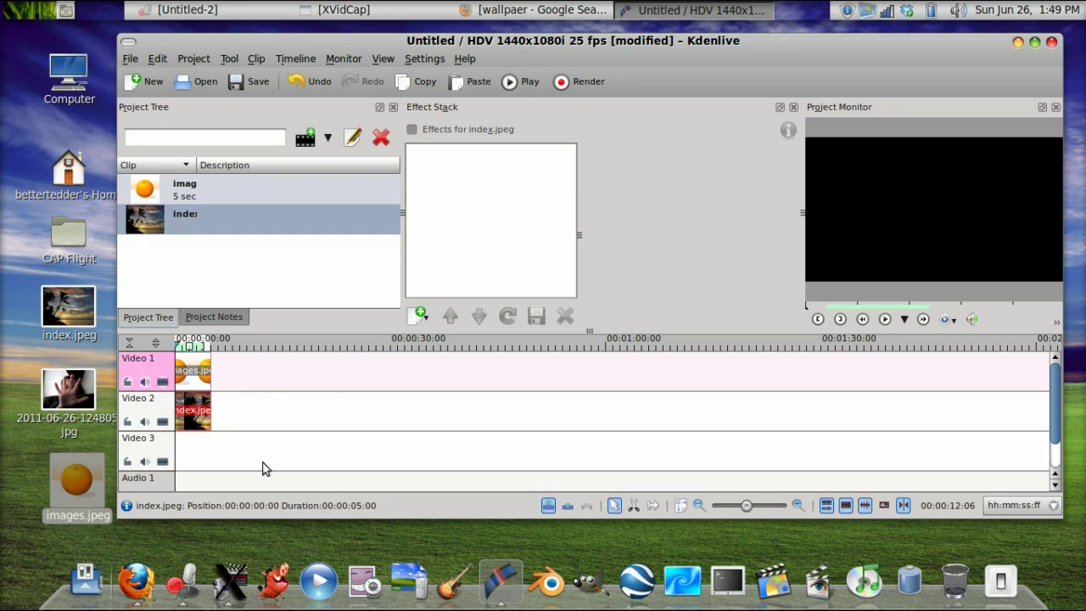
{"action": "left_click", "coordinate": [191, 363]}
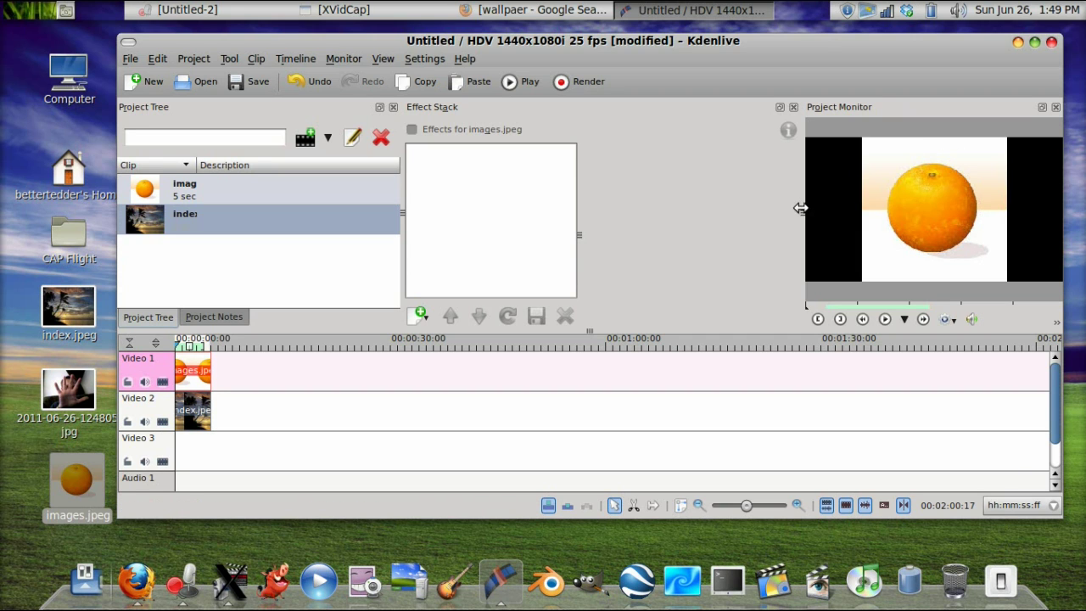
Maximize Kdenlive and enlarge the Project Monitor by widening and heightening its panel
{"action": "left_click", "coordinate": [1033, 43]}
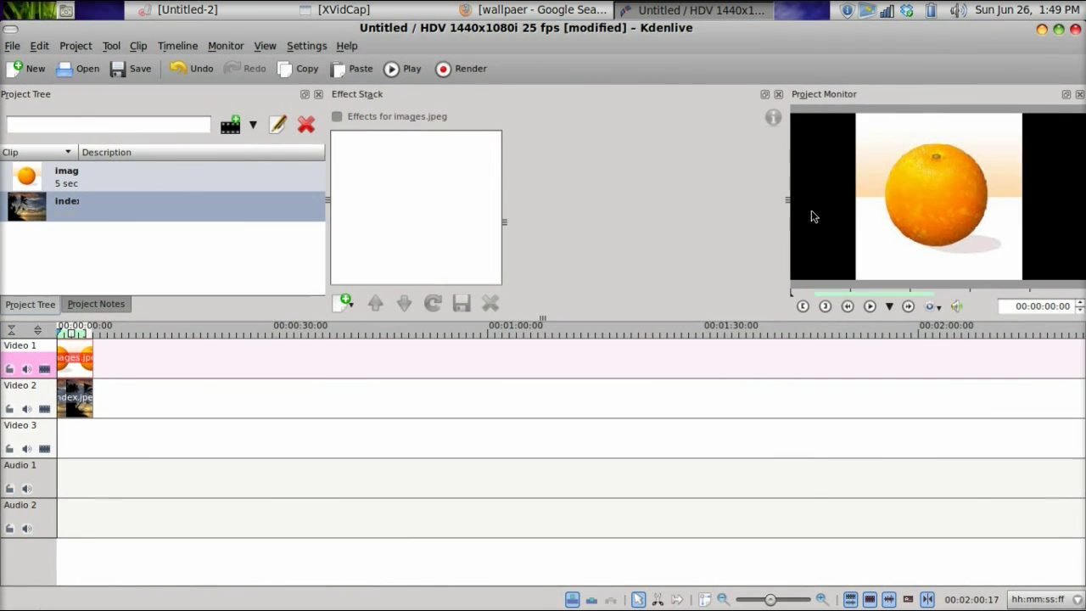
{"action": "left_click_drag", "start_coordinate": [783, 199], "coordinate": [500, 125]}
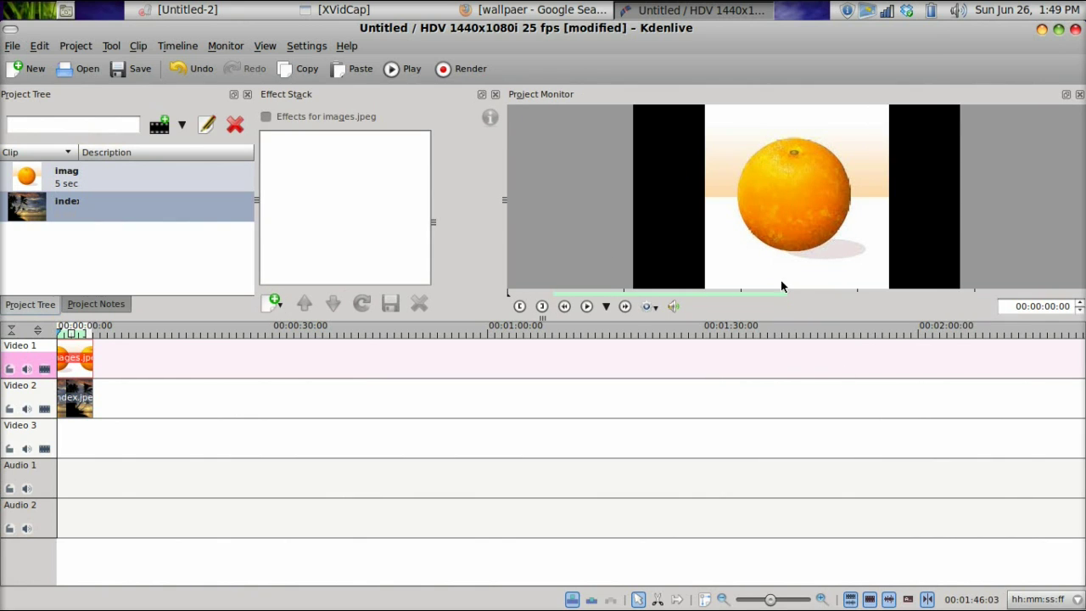
{"action": "left_click_drag", "start_coordinate": [789, 318], "coordinate": [780, 504]}
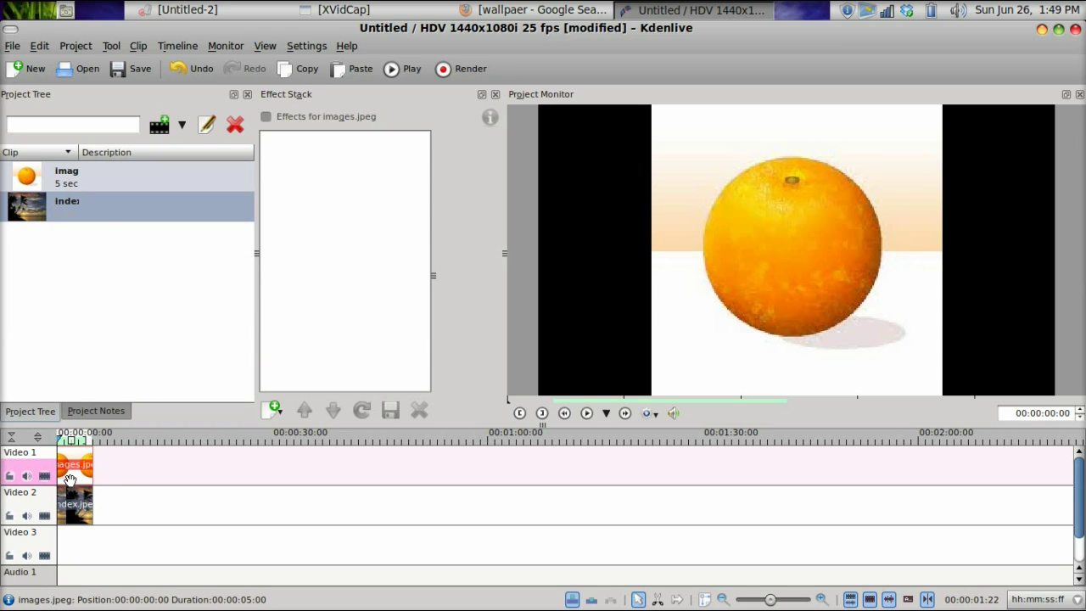
Add the Misc > Rotoscoping effect to the orange clip on Video 1
{"action": "right_click", "coordinate": [71, 480]}
{"action": "mouse_move", "coordinate": [107, 471]}
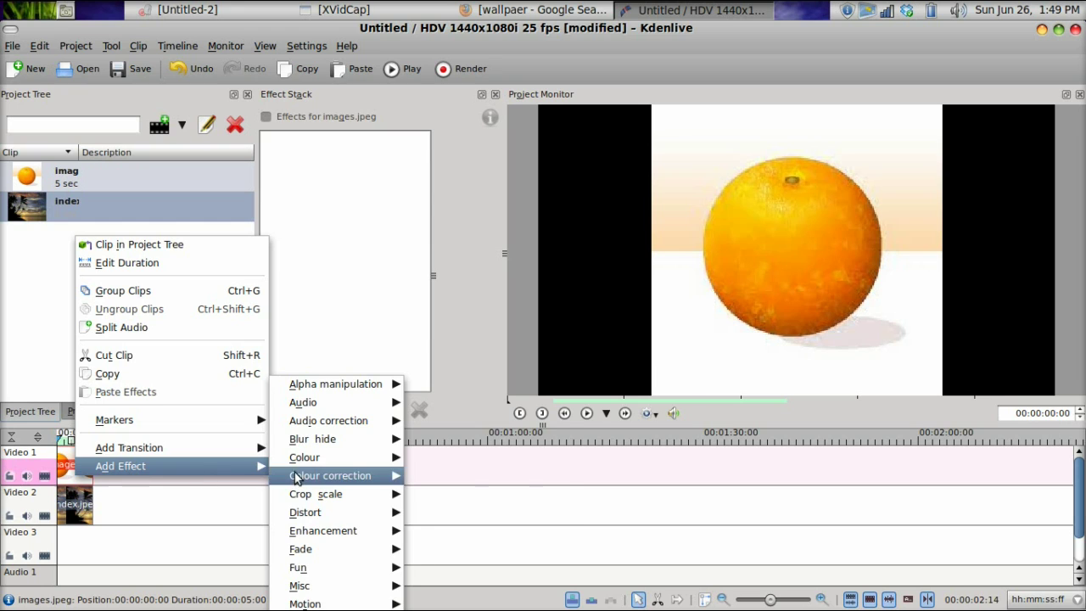
{"action": "mouse_move", "coordinate": [306, 570]}
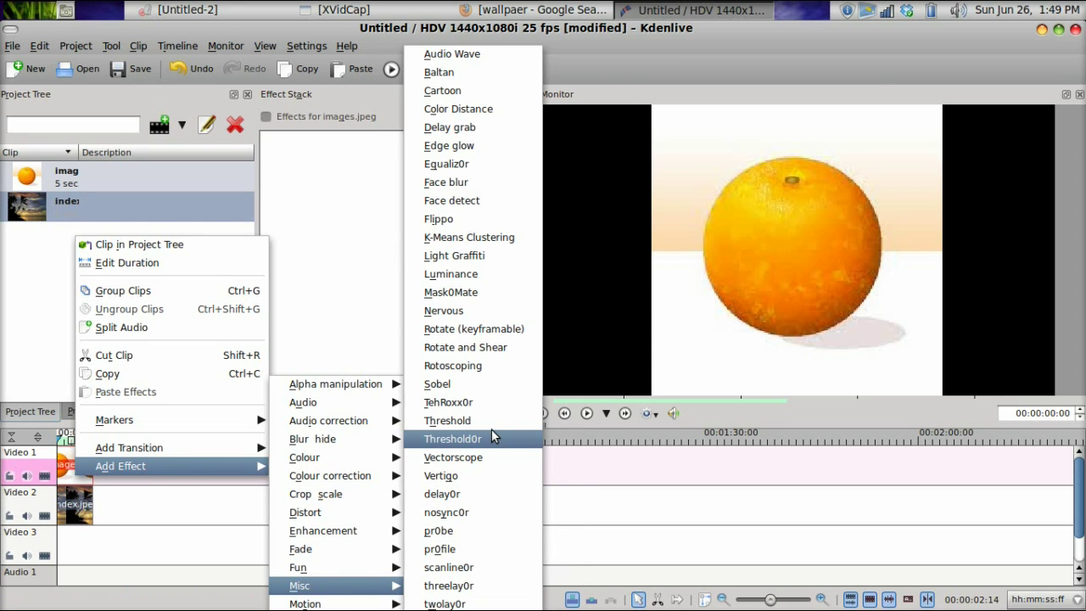
{"action": "left_click", "coordinate": [473, 366]}
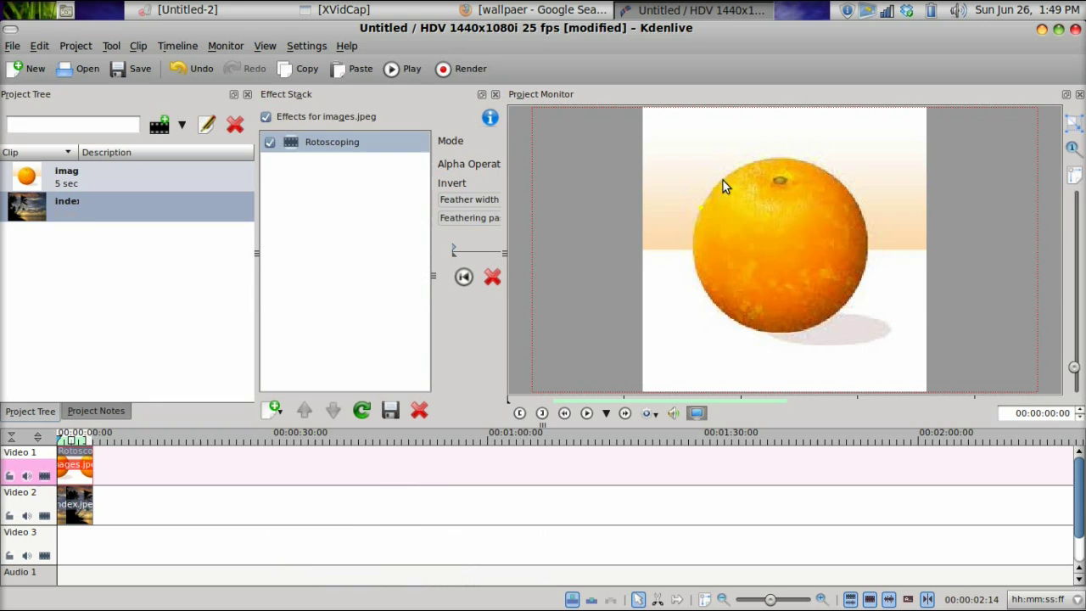
Place eight points around the orange's edge and close the rotoscoping spline
{"action": "left_click", "coordinate": [823, 165]}
{"action": "left_click", "coordinate": [840, 204]}
{"action": "left_click", "coordinate": [865, 248]}
{"action": "left_click", "coordinate": [859, 284]}
{"action": "left_click", "coordinate": [821, 327]}
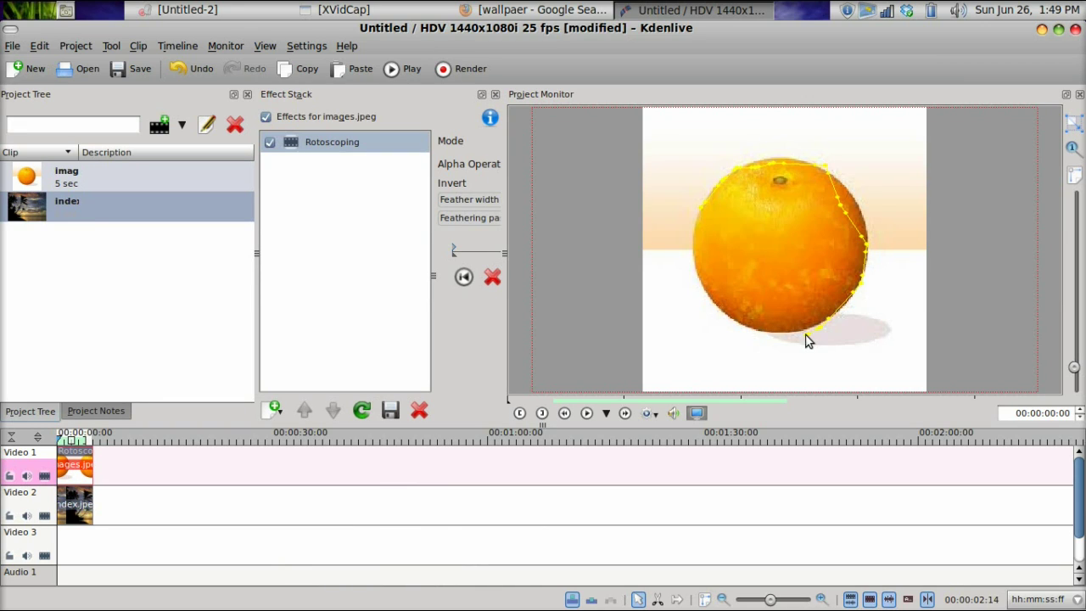
{"action": "left_click", "coordinate": [730, 316]}
{"action": "left_click", "coordinate": [715, 272]}
{"action": "left_click", "coordinate": [710, 223]}
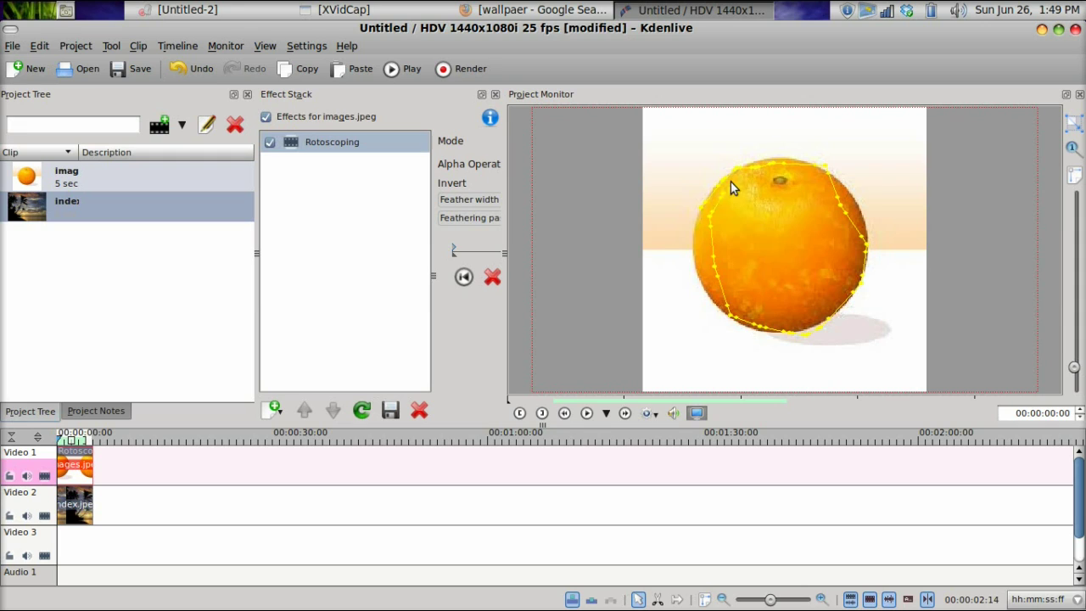
{"action": "right_click", "coordinate": [701, 214]}
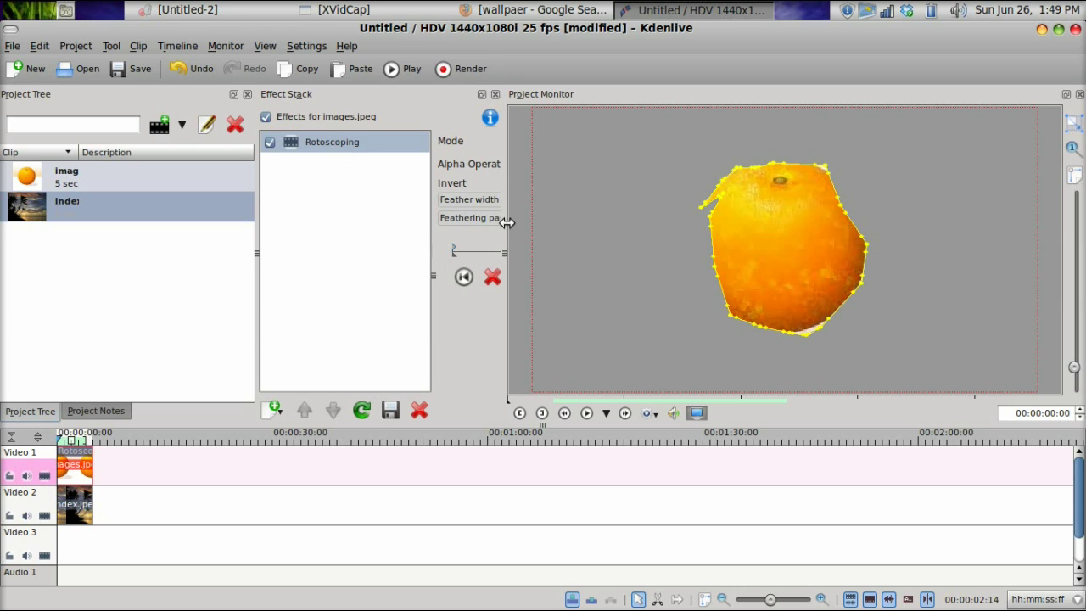
{"action": "left_click_drag", "start_coordinate": [504, 253], "coordinate": [613, 255]}
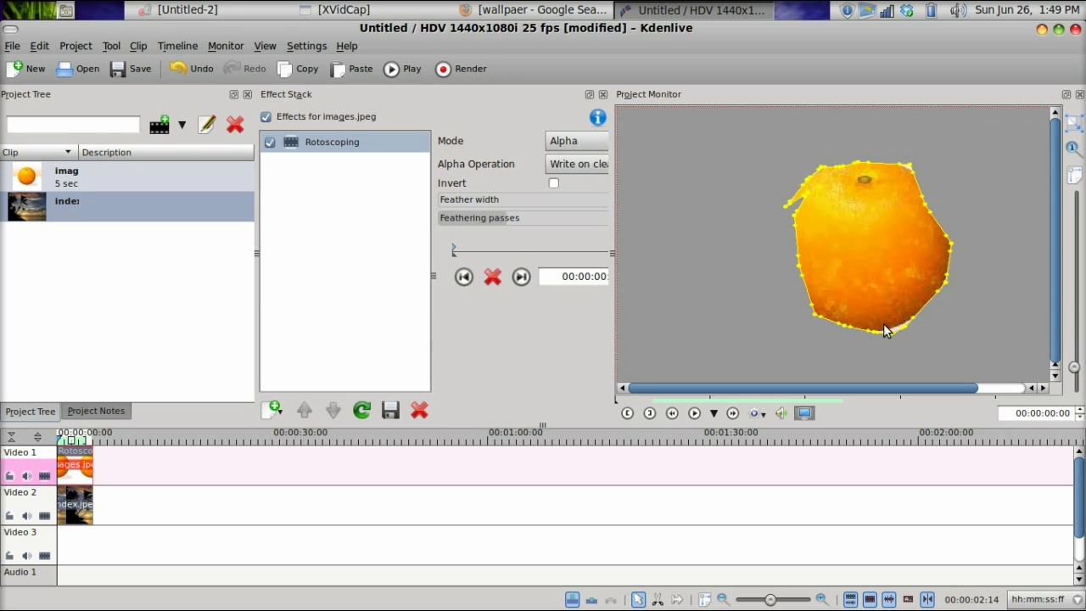
Set feathering passes to 20, leave Invert off, and set feather width to 0
{"action": "left_click_drag", "start_coordinate": [485, 217], "coordinate": [601, 222]}
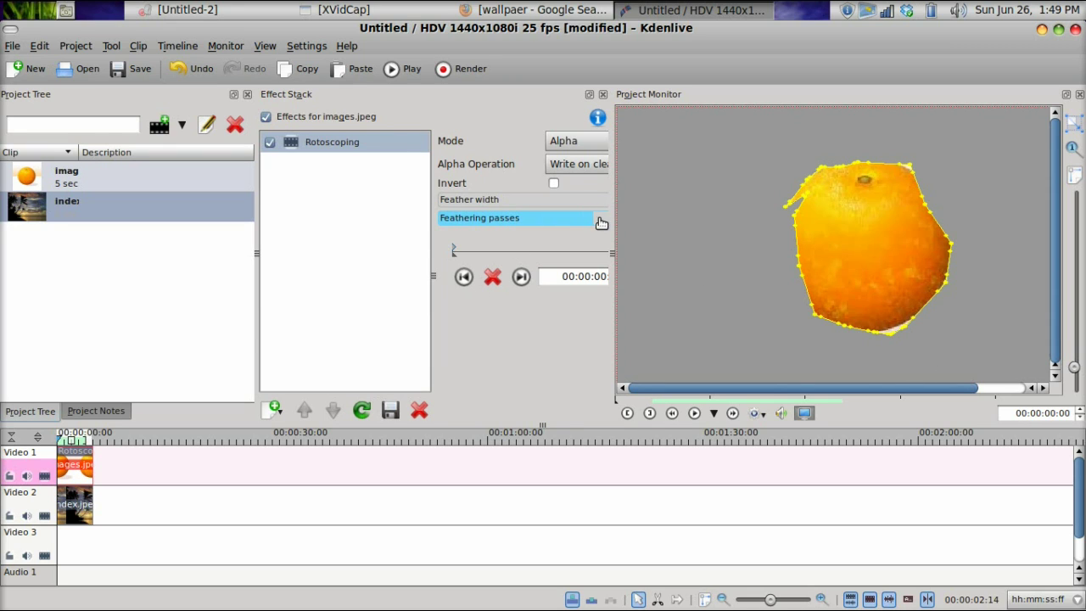
{"action": "left_click", "coordinate": [553, 183]}
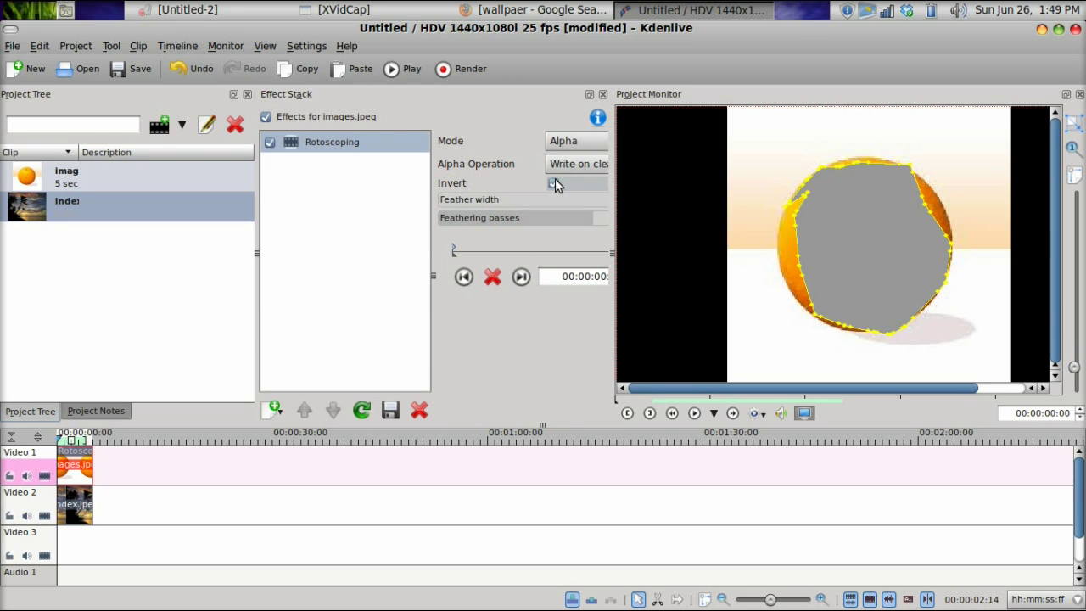
{"action": "left_click", "coordinate": [554, 183]}
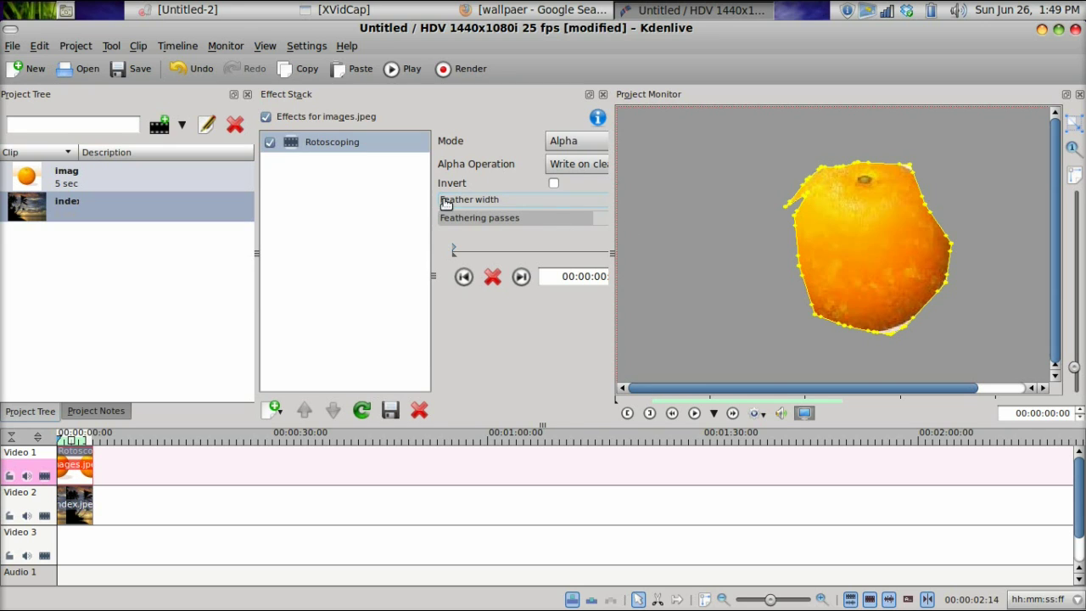
{"action": "left_click_drag", "start_coordinate": [444, 204], "coordinate": [452, 204]}
{"action": "left_click_drag", "start_coordinate": [612, 254], "coordinate": [759, 255]}
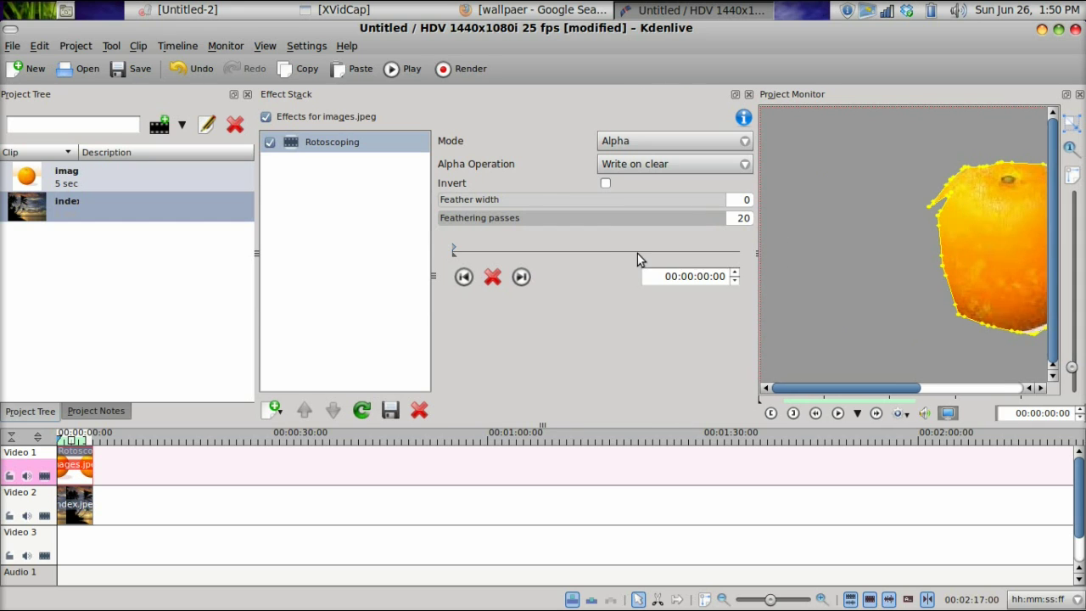
{"action": "left_click_drag", "start_coordinate": [771, 255], "coordinate": [550, 257]}
{"action": "right_click", "coordinate": [80, 460]}
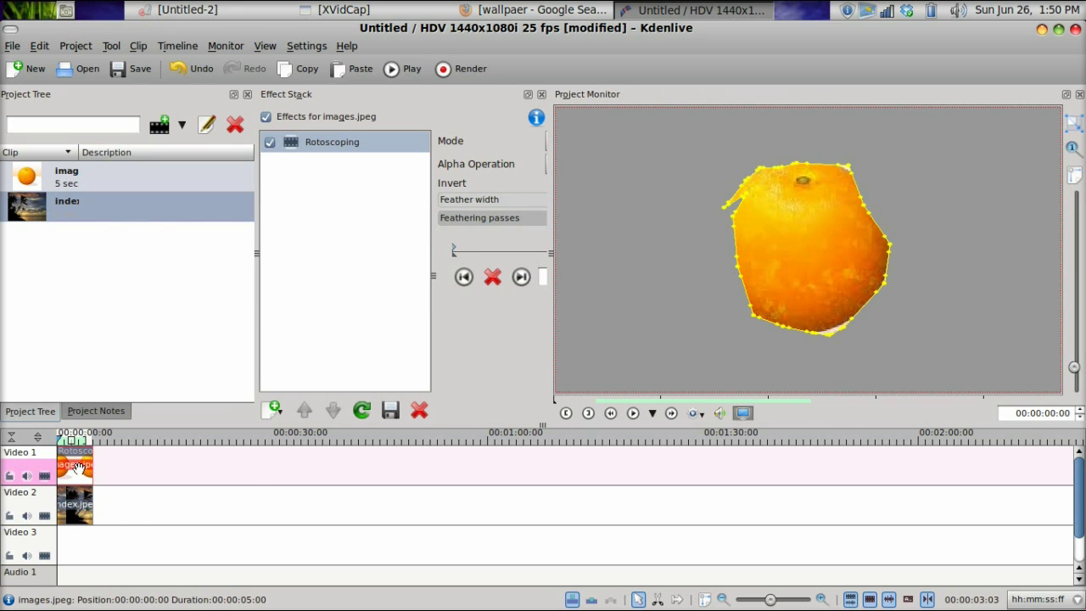
Add a Composite transition to the orange clip and select it on the timeline
{"action": "mouse_move", "coordinate": [124, 446]}
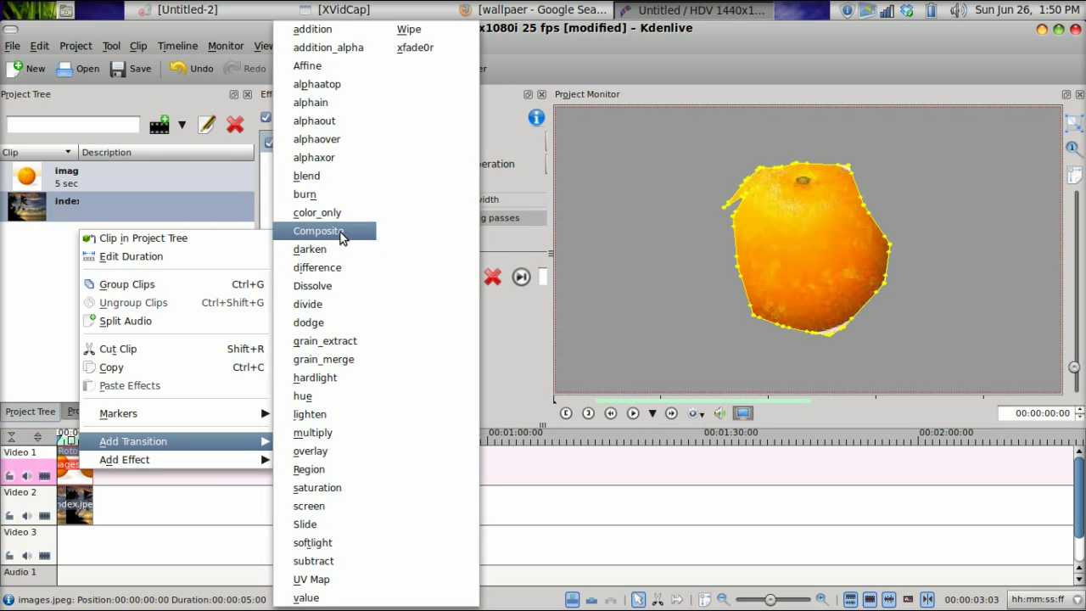
{"action": "left_click", "coordinate": [342, 240]}
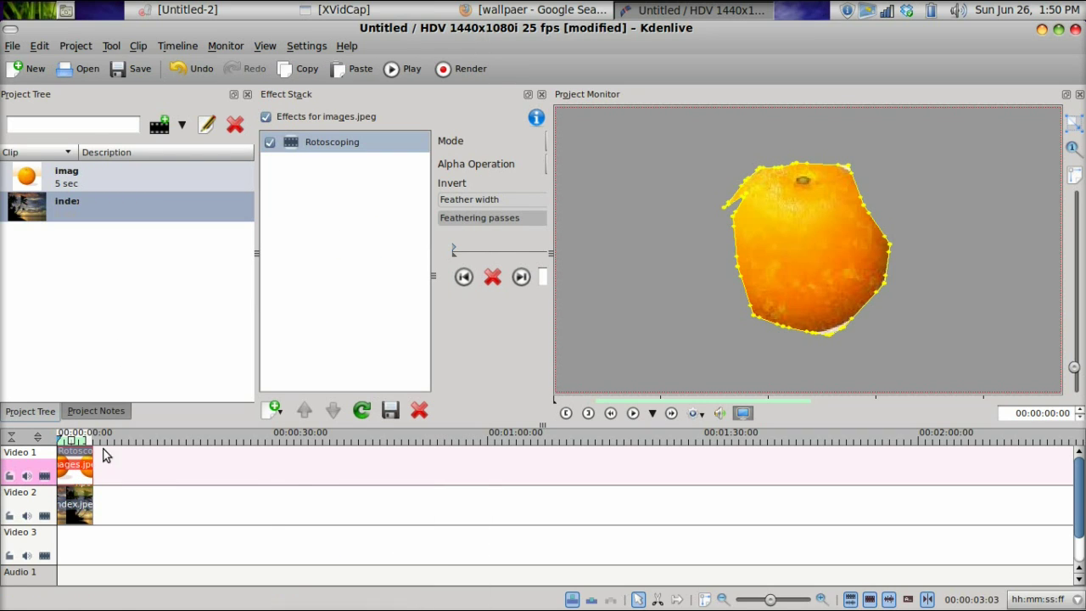
{"action": "left_click", "coordinate": [78, 499]}
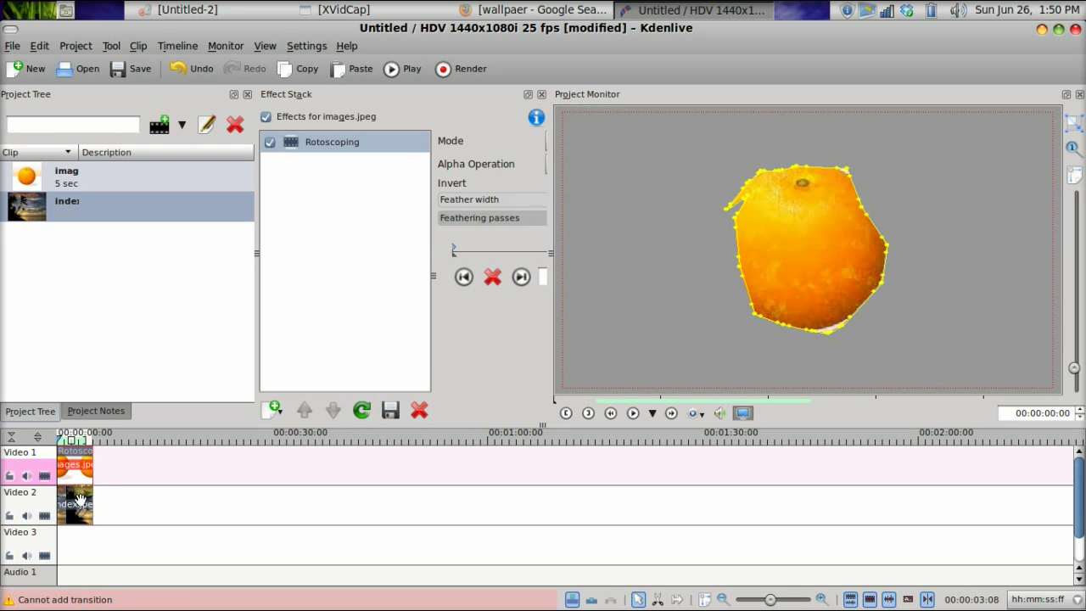
{"action": "left_click", "coordinate": [78, 499]}
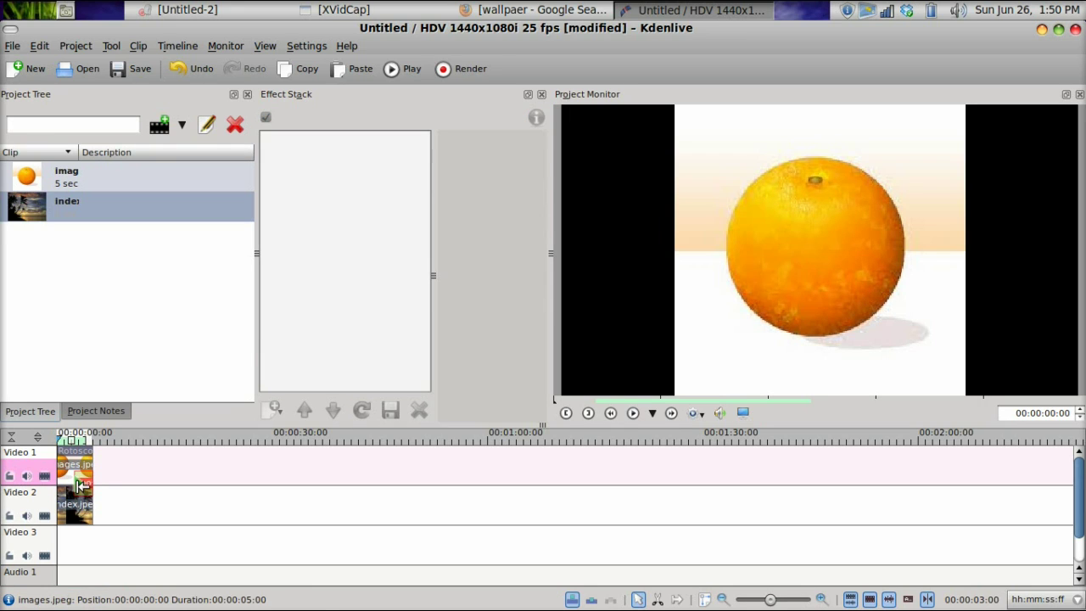
{"action": "left_click", "coordinate": [78, 483]}
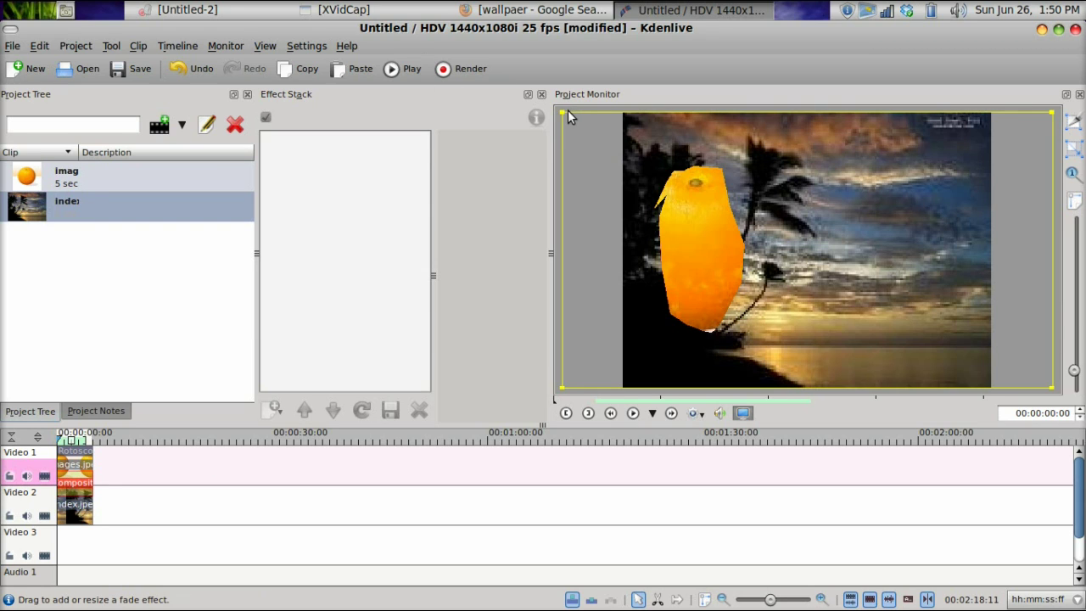
Drag the composite frame so the orange sits on the right of the sunset picture
{"action": "scroll", "coordinate": [564, 115], "scroll_direction": "up", "scroll_amount": 2}
{"action": "mouse_move", "coordinate": [675, 265]}
{"action": "left_mouse_down"}
{"action": "mouse_move", "coordinate": [674, 214]}
{"action": "mouse_move", "coordinate": [812, 274]}
{"action": "mouse_move", "coordinate": [742, 226]}
{"action": "left_mouse_up"}
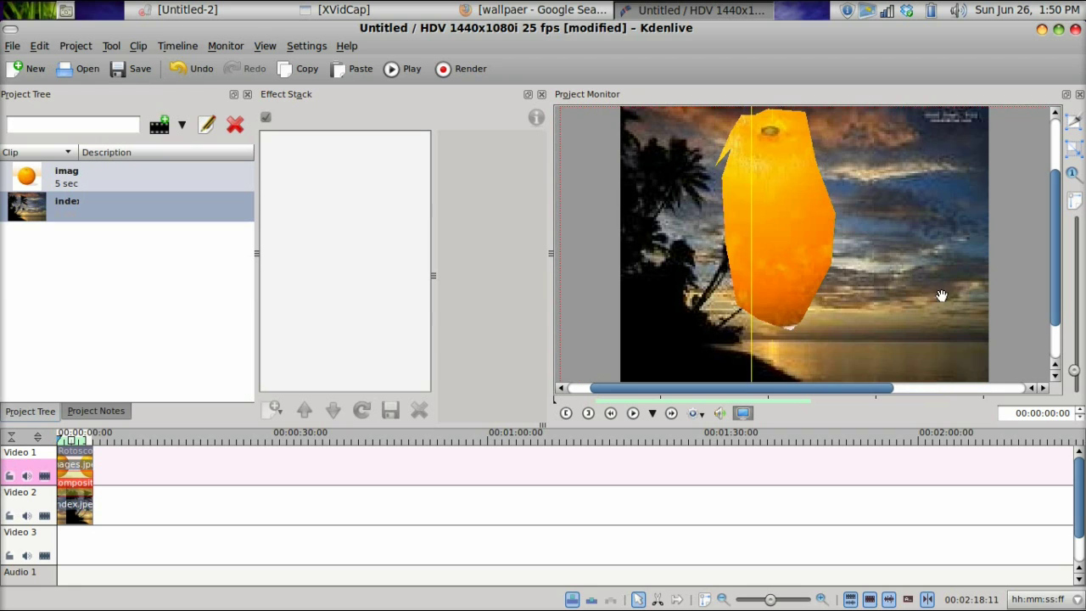
{"action": "left_click_drag", "start_coordinate": [936, 321], "coordinate": [893, 290]}
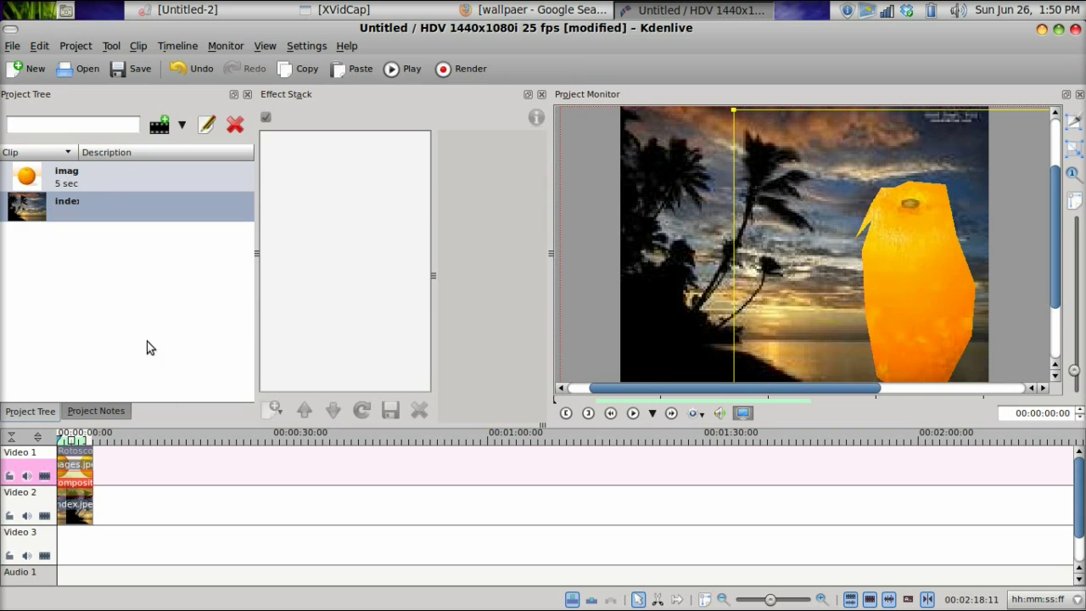
{"action": "left_click", "coordinate": [78, 463]}
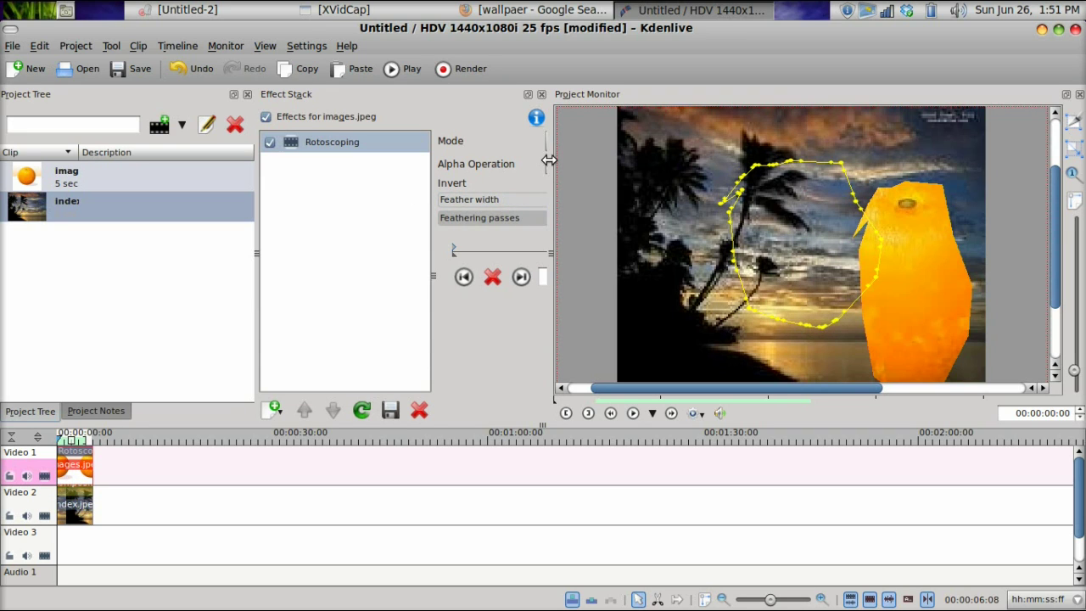
{"action": "left_click_drag", "start_coordinate": [549, 160], "coordinate": [648, 169]}
{"action": "left_click", "coordinate": [614, 147]}
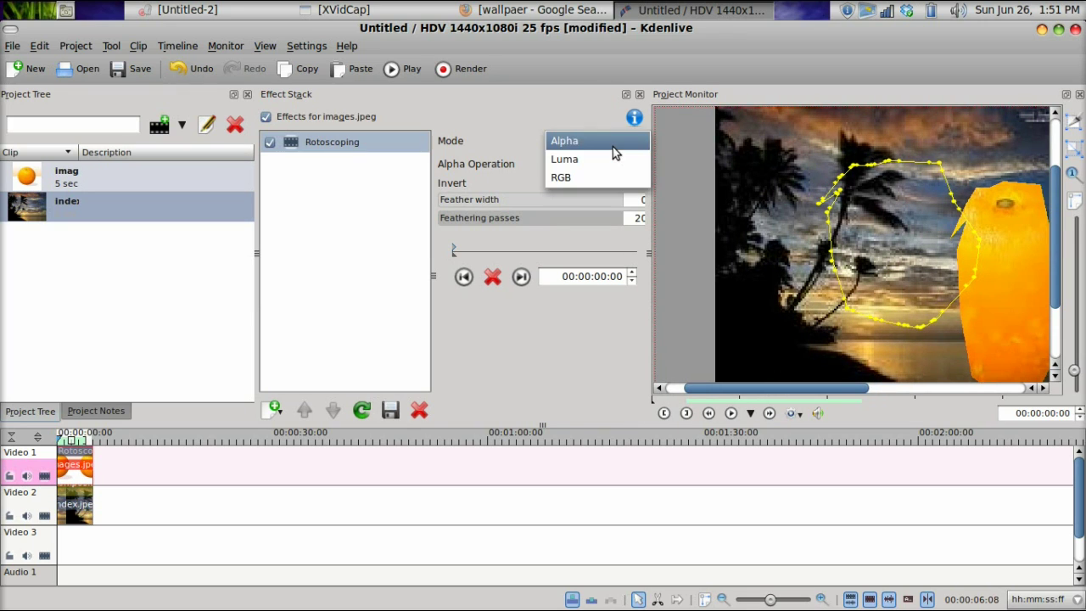
{"action": "left_click", "coordinate": [584, 161]}
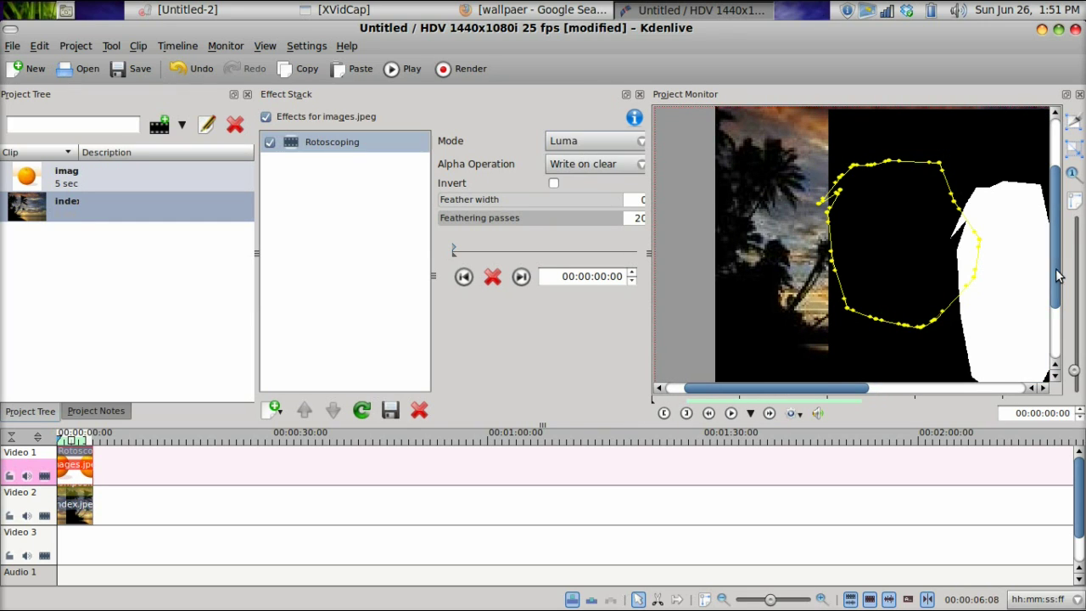
{"action": "left_click", "coordinate": [585, 141]}
{"action": "left_click", "coordinate": [584, 157]}
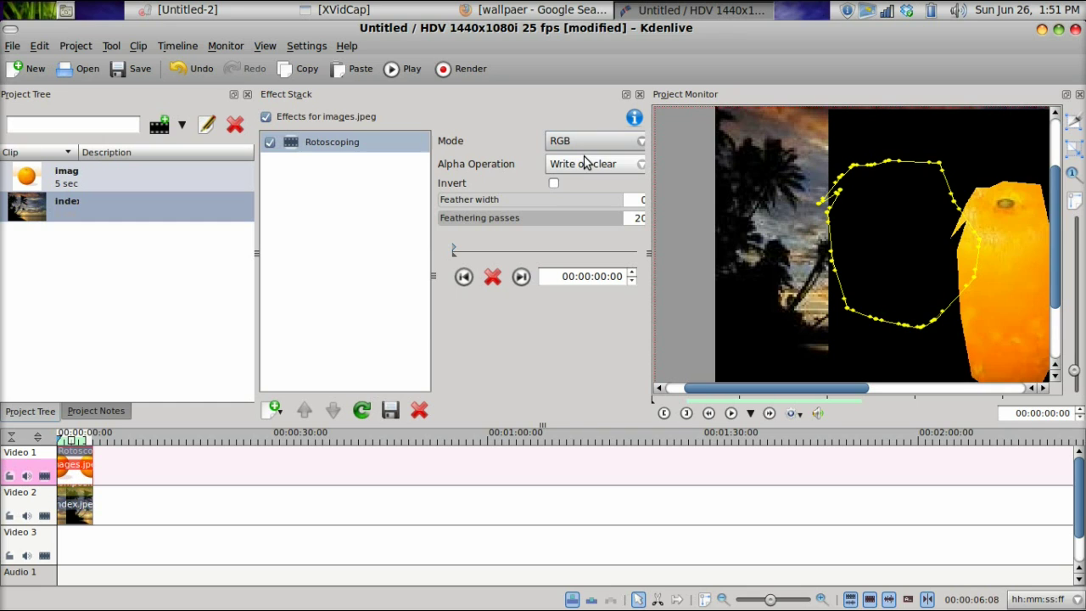
{"action": "left_click", "coordinate": [586, 144]}
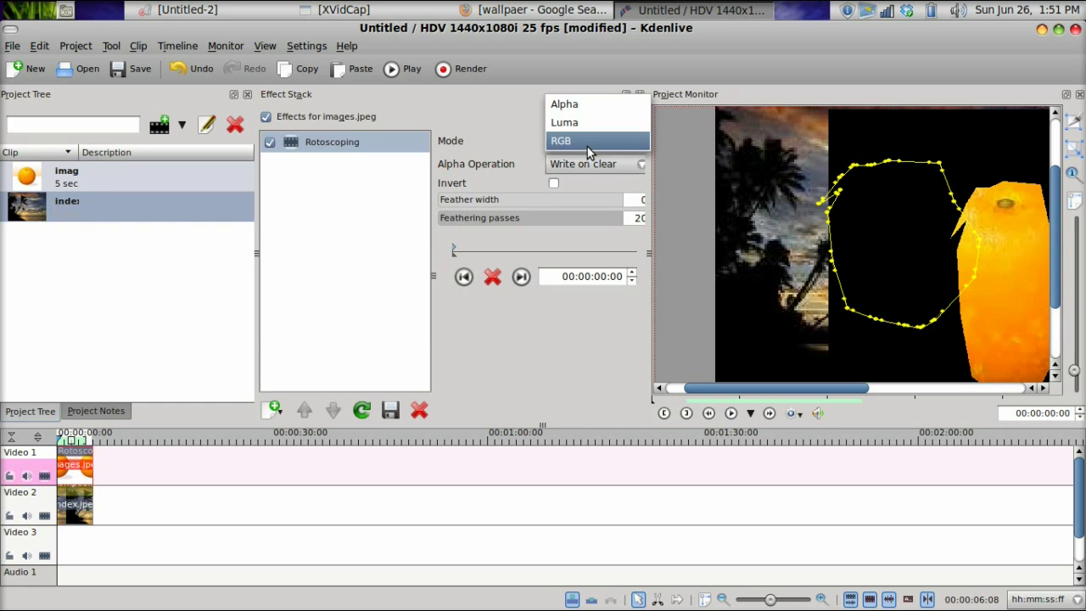
{"action": "left_click", "coordinate": [598, 105]}
{"action": "left_click", "coordinate": [611, 161]}
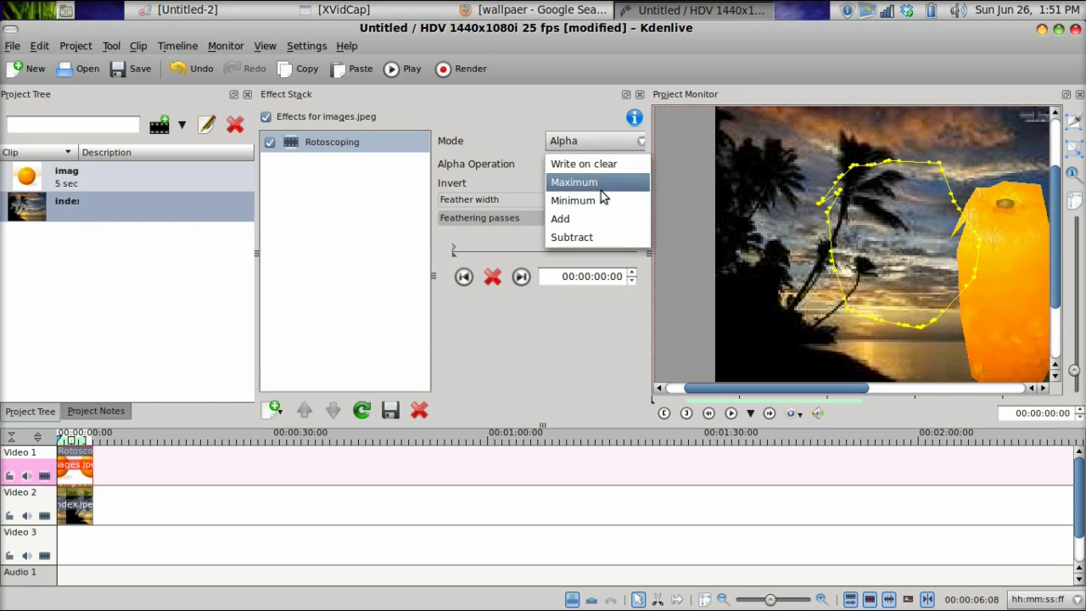
{"action": "left_click", "coordinate": [600, 180]}
{"action": "left_click", "coordinate": [594, 163]}
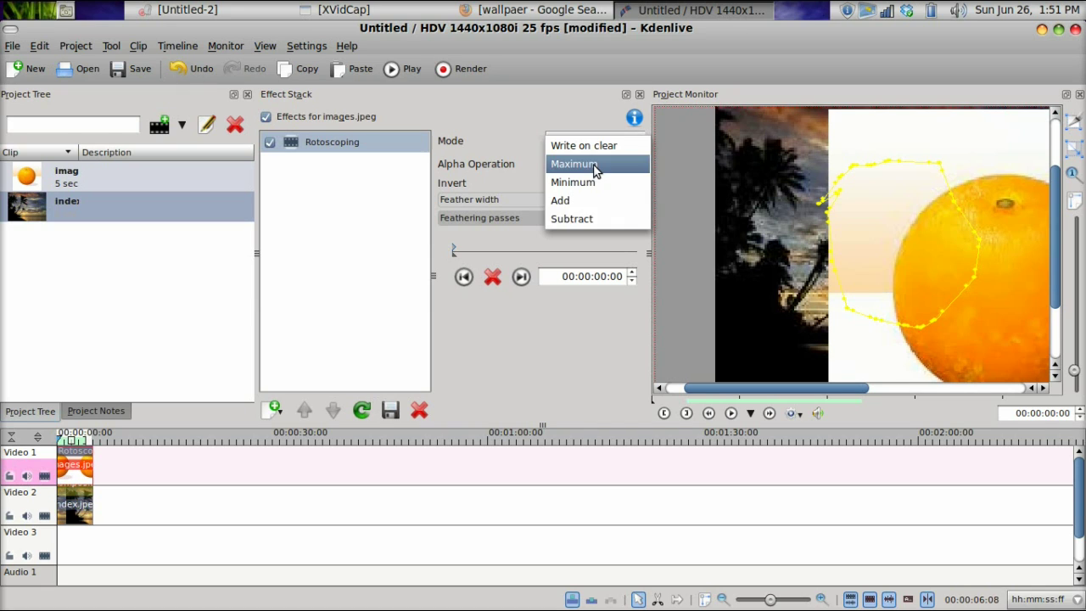
{"action": "left_click", "coordinate": [591, 201]}
{"action": "left_click", "coordinate": [585, 163]}
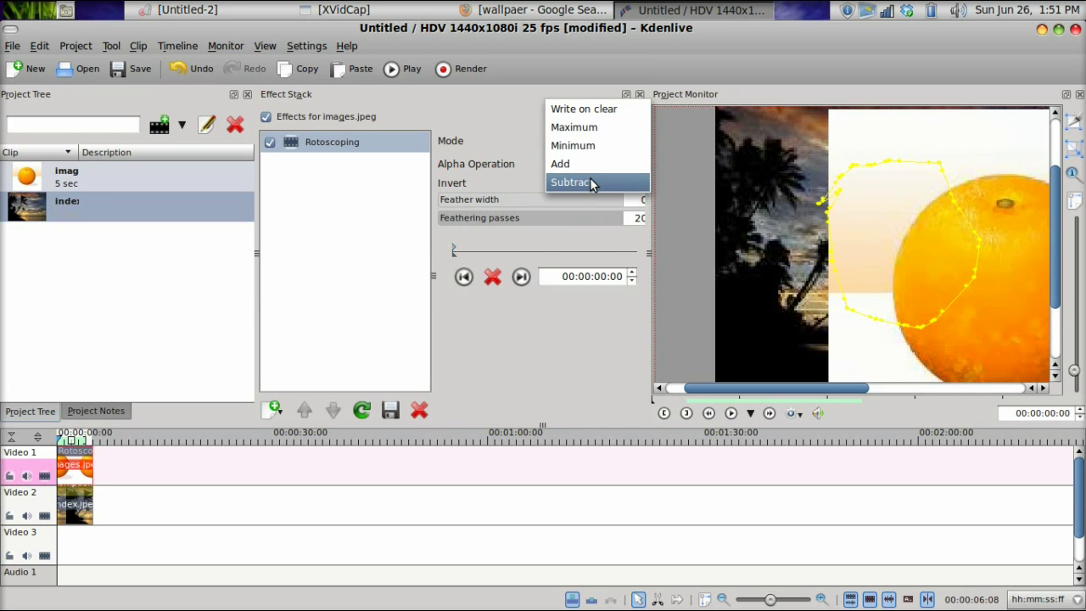
{"action": "left_click", "coordinate": [599, 102]}
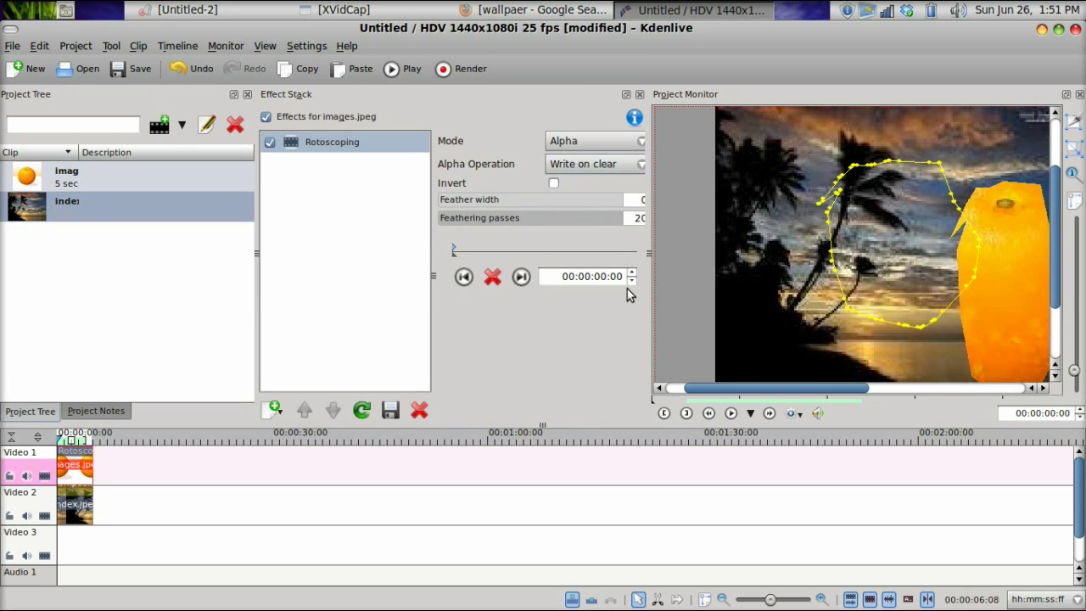